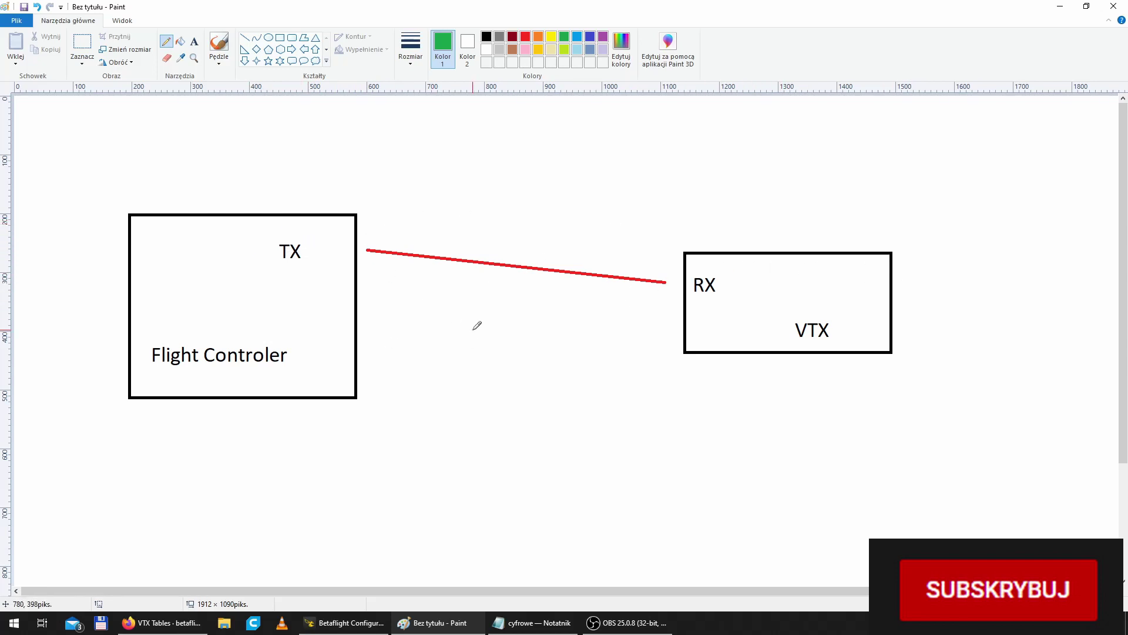
{"action": "scroll", "coordinate": [527, 373], "scroll_direction": "down", "scroll_amount": 3}
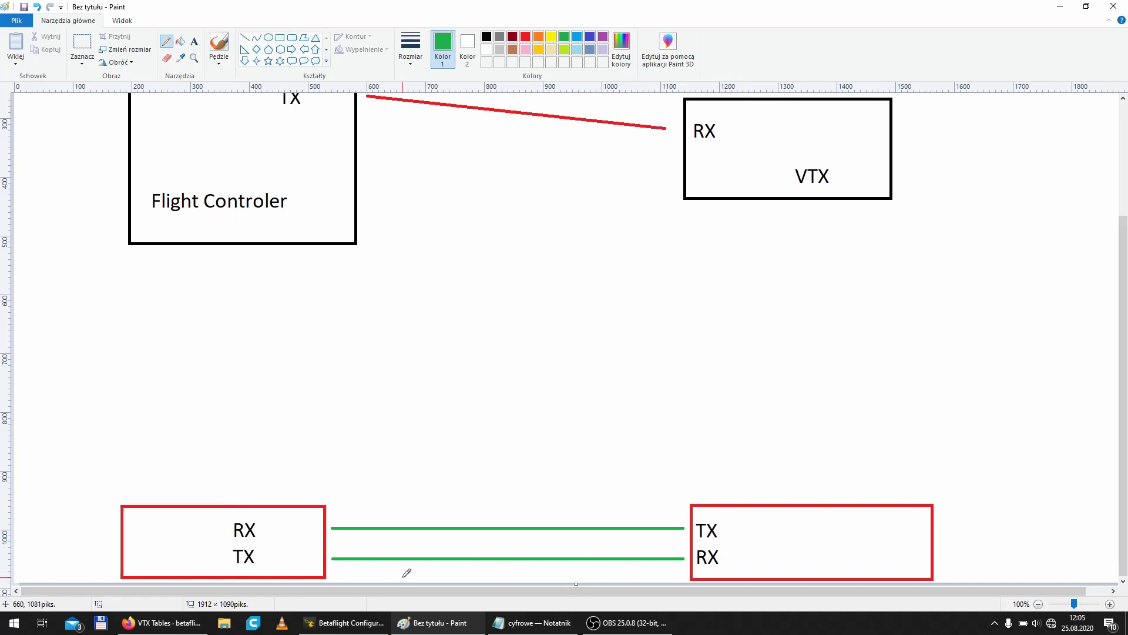
{"action": "scroll", "coordinate": [442, 477], "scroll_direction": "up", "scroll_amount": 3}
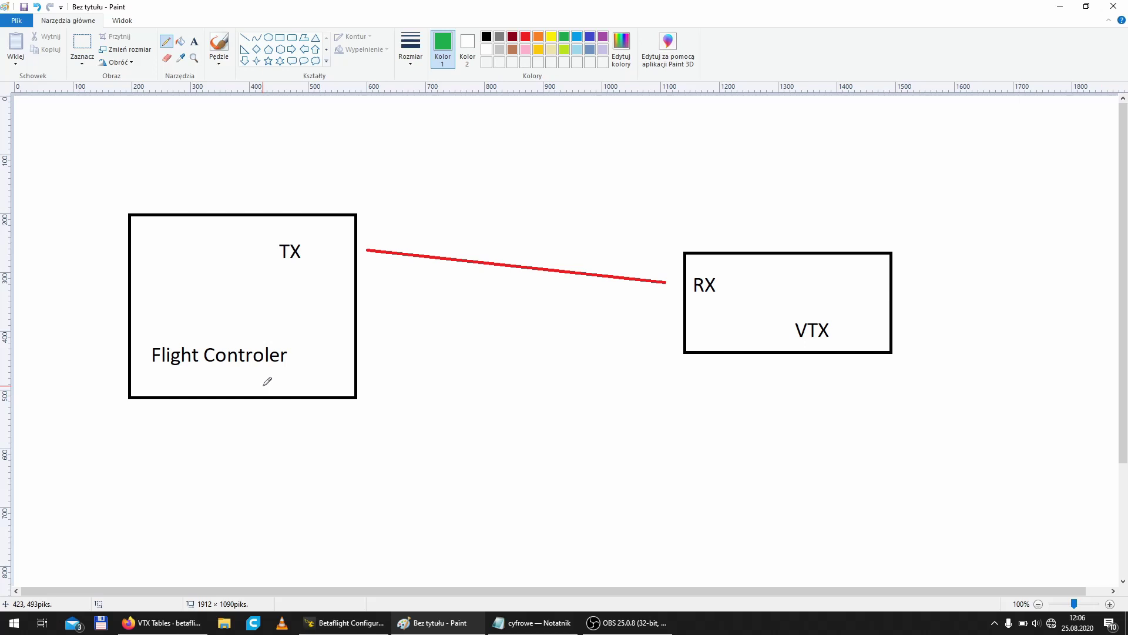
Switch to Betaflight Configurator and set the UART1 peripheral to VTX (IRC Tramp)
{"action": "left_click", "coordinate": [343, 622]}
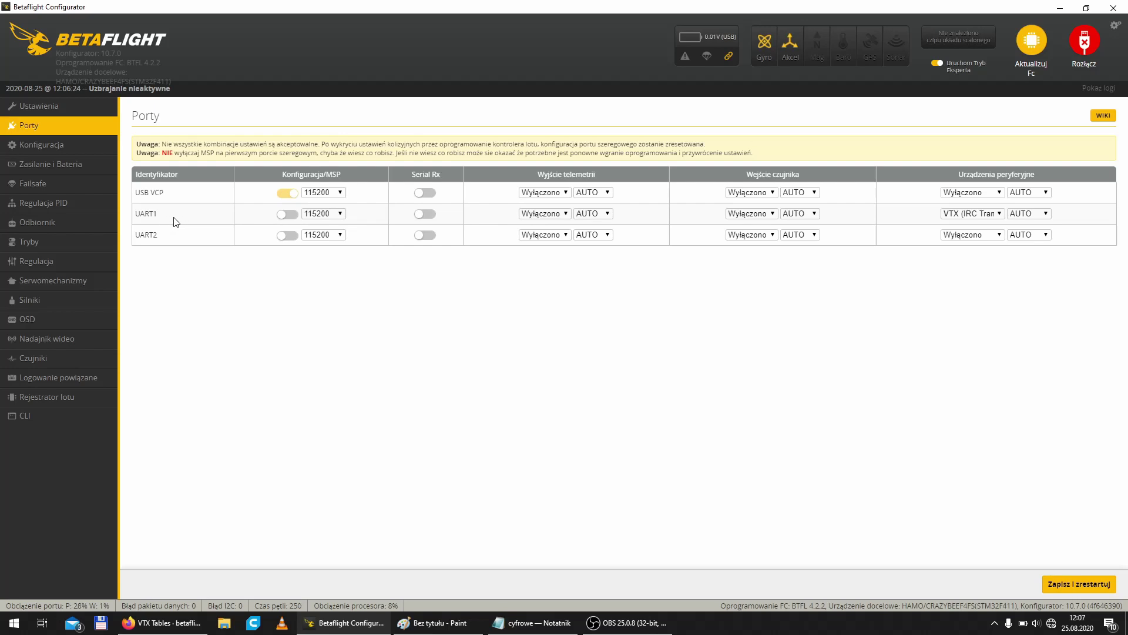
{"action": "double_click", "coordinate": [143, 214]}
{"action": "left_click", "coordinate": [997, 214]}
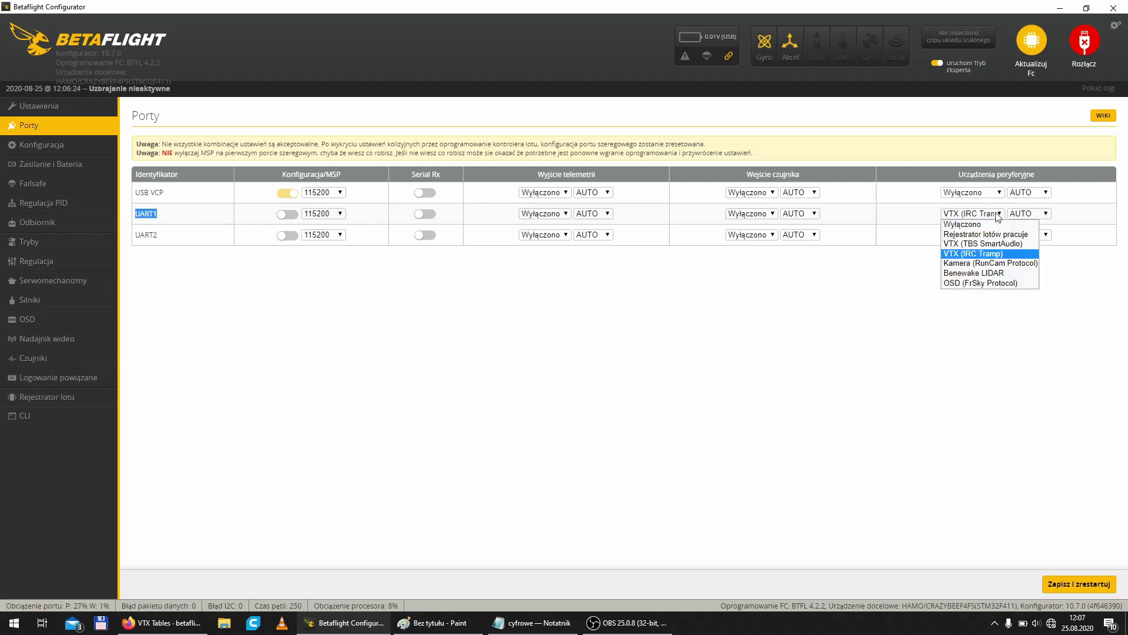
{"action": "left_click", "coordinate": [953, 255]}
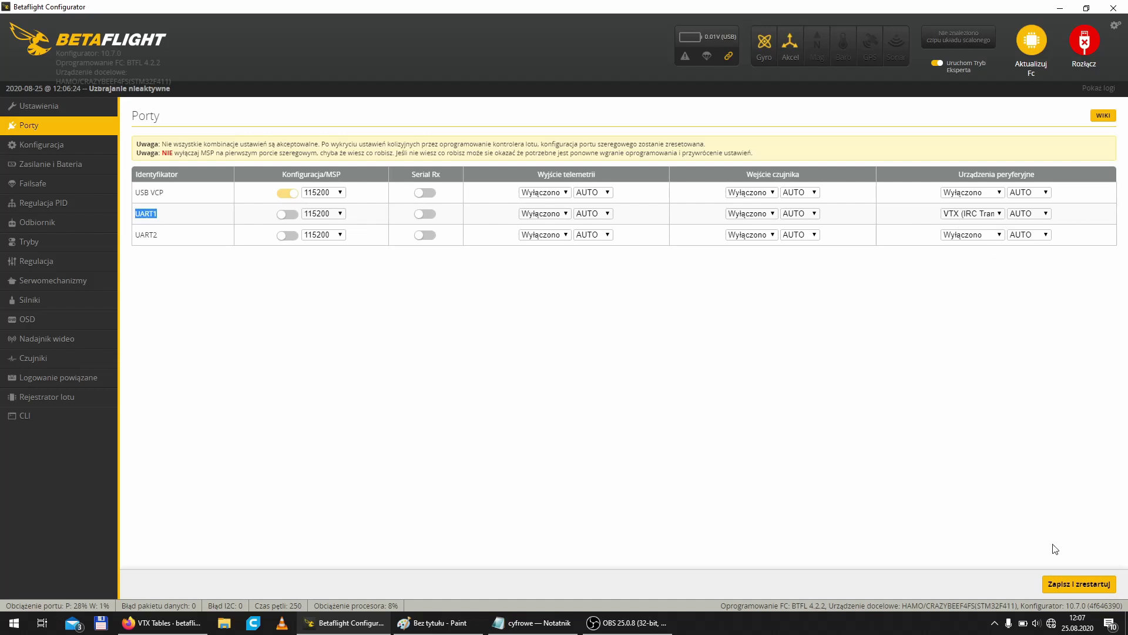
{"action": "left_click", "coordinate": [1047, 584]}
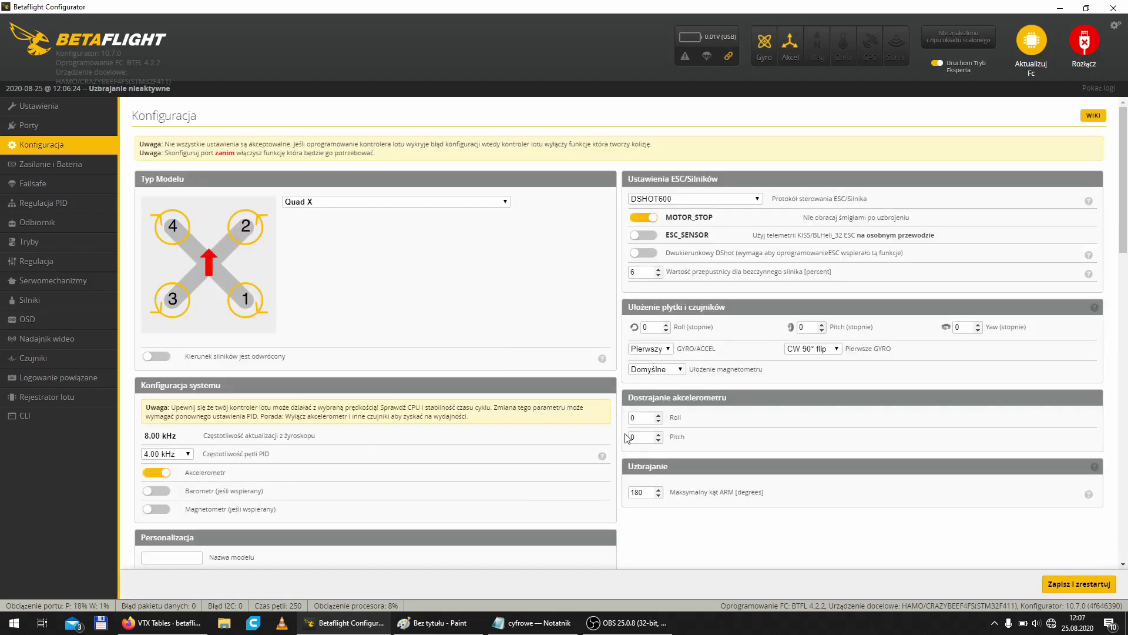
Look through the flight controller's configuration options, and open the video transmitter settings to view the VTX table
{"action": "scroll", "coordinate": [634, 511], "scroll_direction": "down", "scroll_amount": 11}
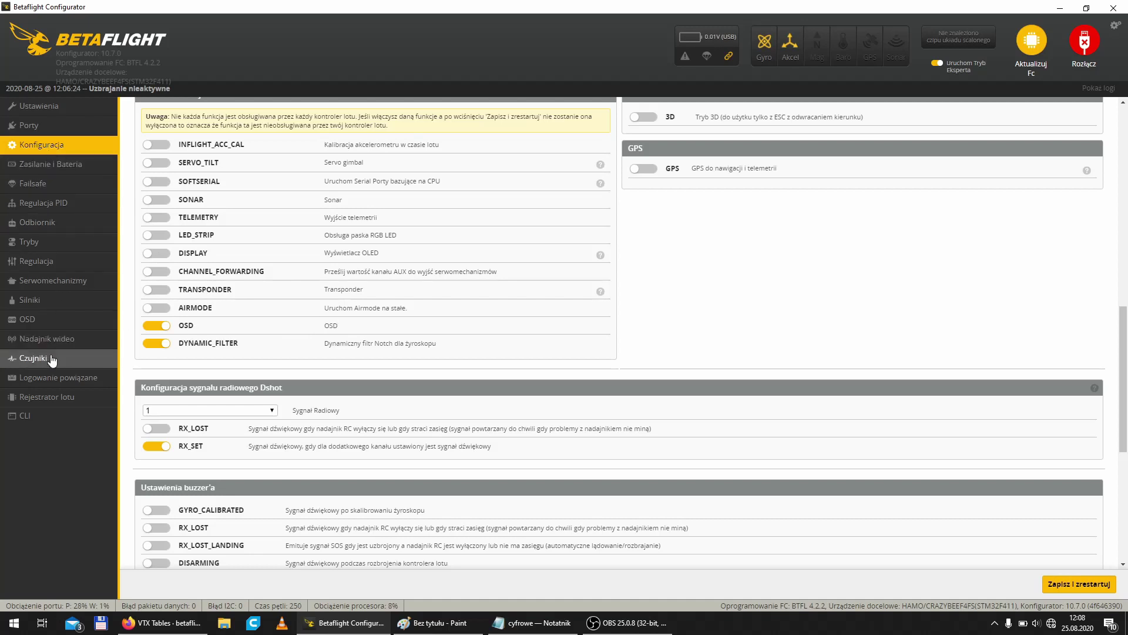
{"action": "left_click", "coordinate": [41, 338]}
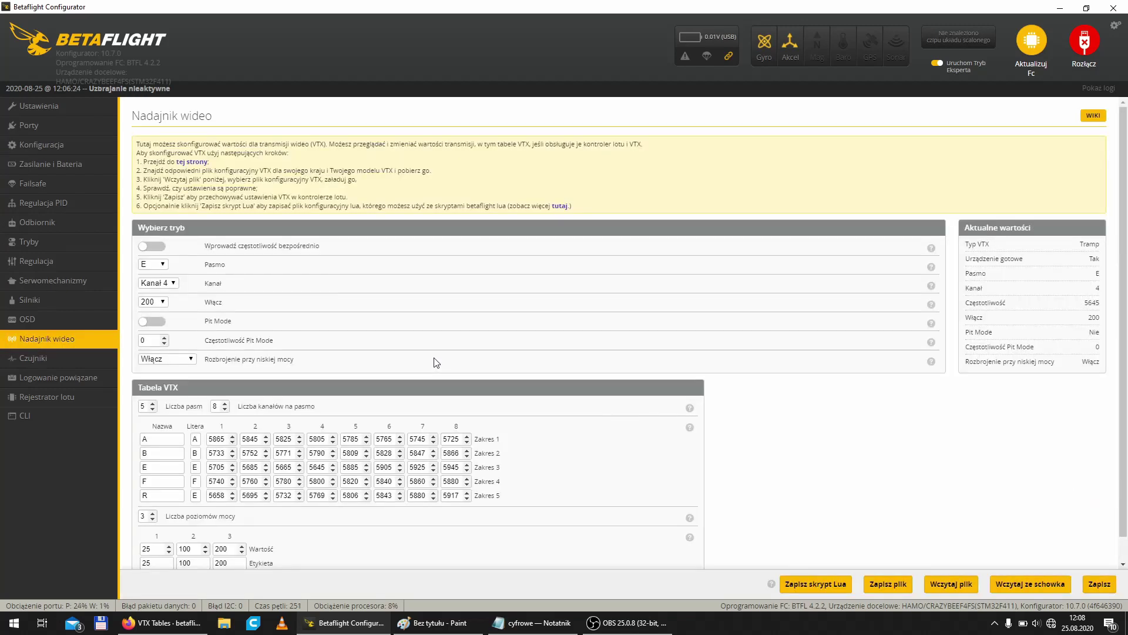
{"action": "scroll", "coordinate": [741, 432], "scroll_direction": "down", "scroll_amount": 1}
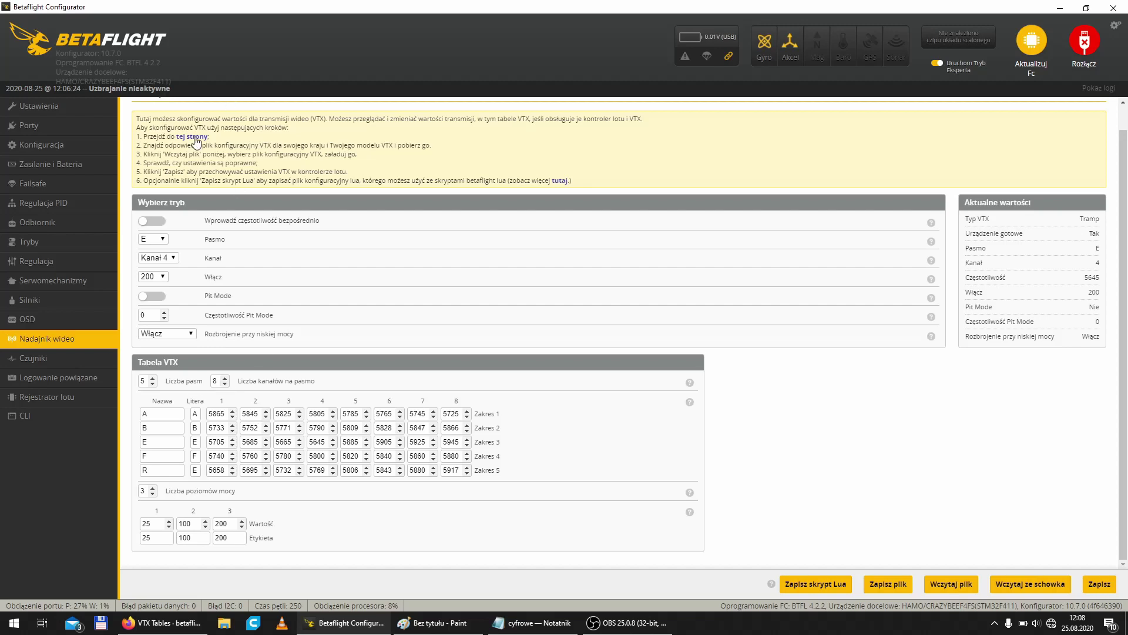
Switch to the browser and examine the Betaflight wiki's VTX Tables list of configuration files by manufacturer and protocol
{"action": "left_click", "coordinate": [161, 622]}
{"action": "scroll", "coordinate": [288, 361], "scroll_direction": "down", "scroll_amount": 20}
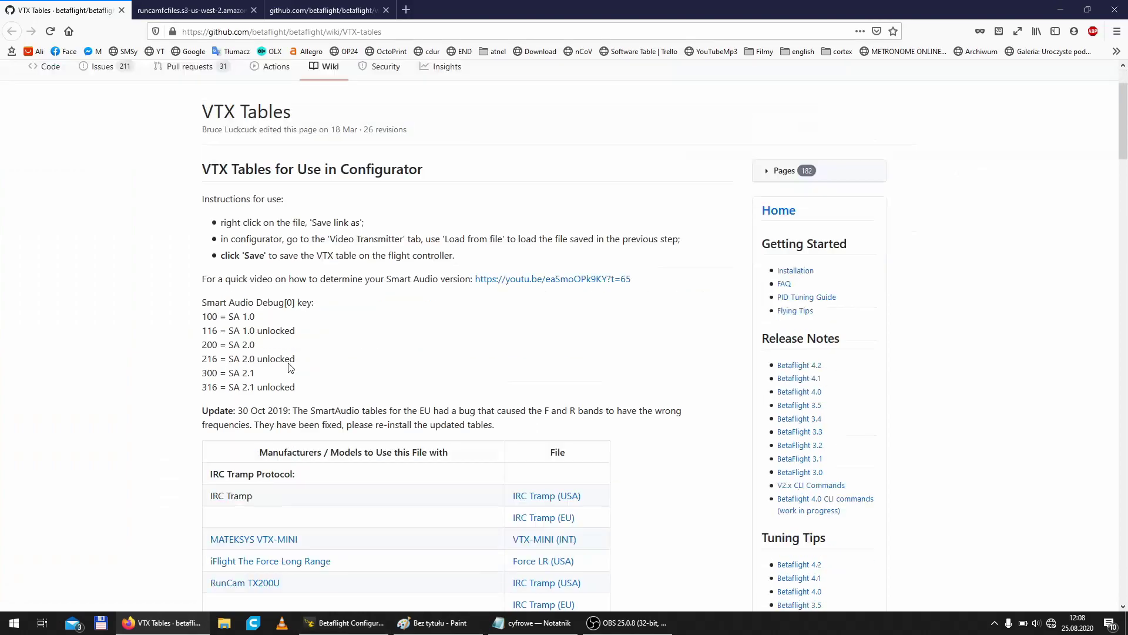
{"action": "scroll", "coordinate": [322, 421], "scroll_direction": "up", "scroll_amount": 20}
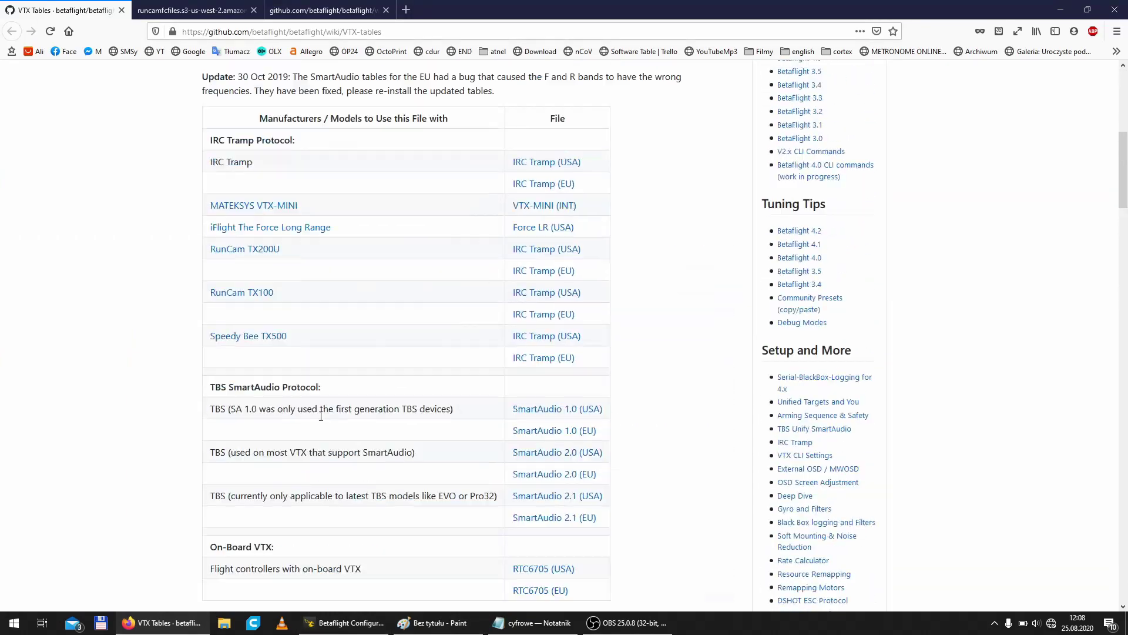
{"action": "scroll", "coordinate": [300, 411], "scroll_direction": "down", "scroll_amount": 6}
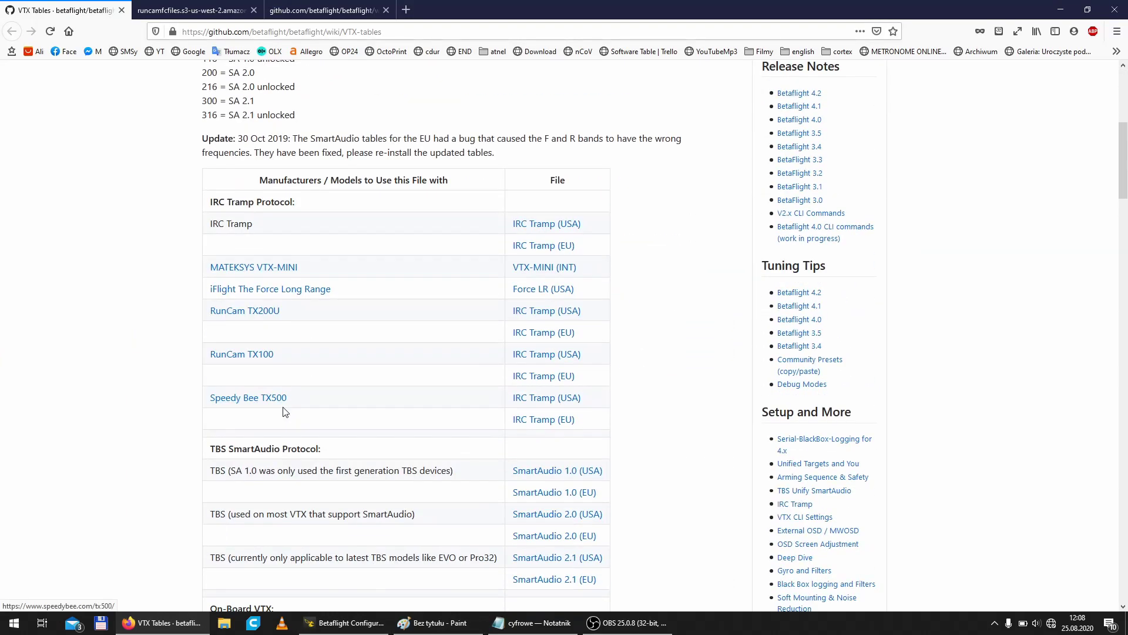
{"action": "scroll", "coordinate": [352, 388], "scroll_direction": "down", "scroll_amount": 2}
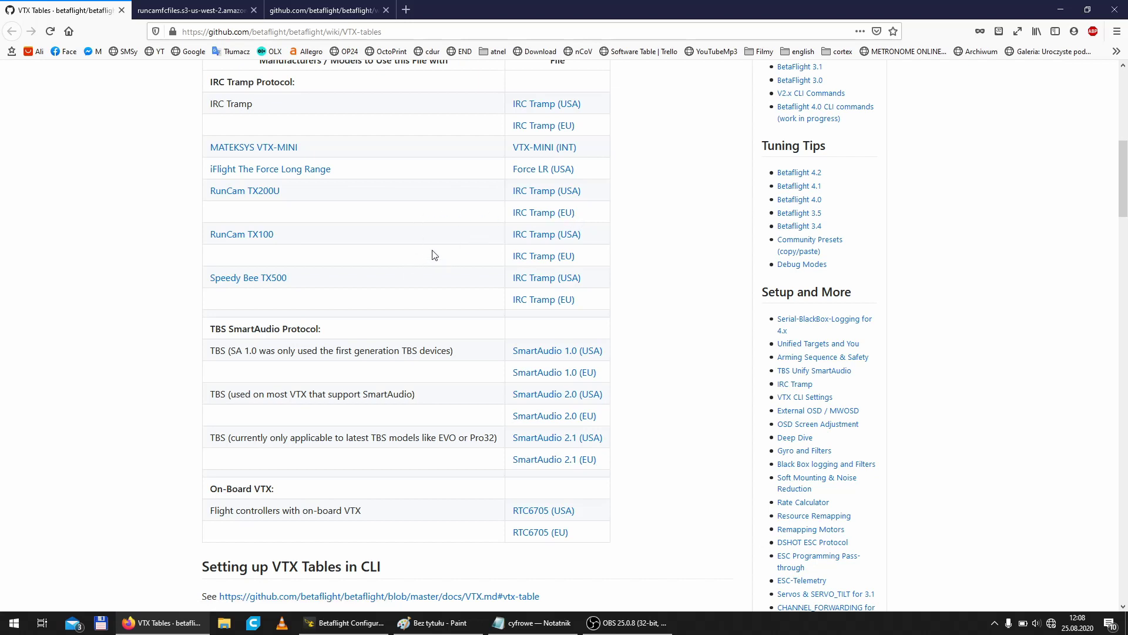
Examine the band frequencies and power levels in the RunCam TX100 IRC Tramp (EU) JSON file
{"action": "key", "text": "ctrl+Tab"}
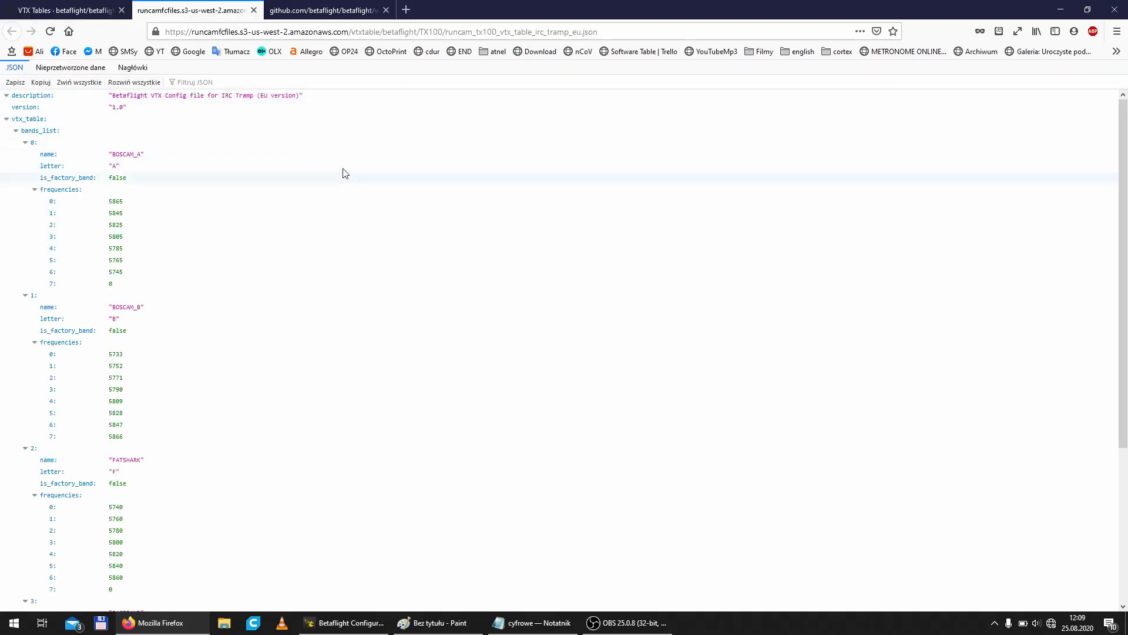
{"action": "scroll", "coordinate": [211, 272], "scroll_direction": "down", "scroll_amount": 5}
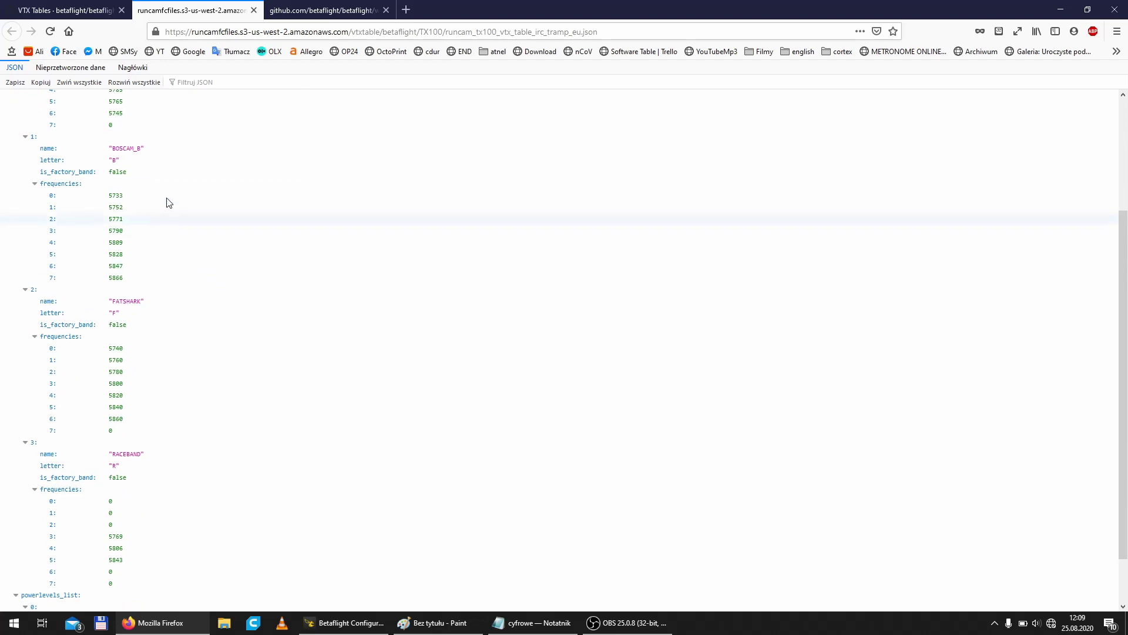
{"action": "scroll", "coordinate": [169, 202], "scroll_direction": "up", "scroll_amount": 5}
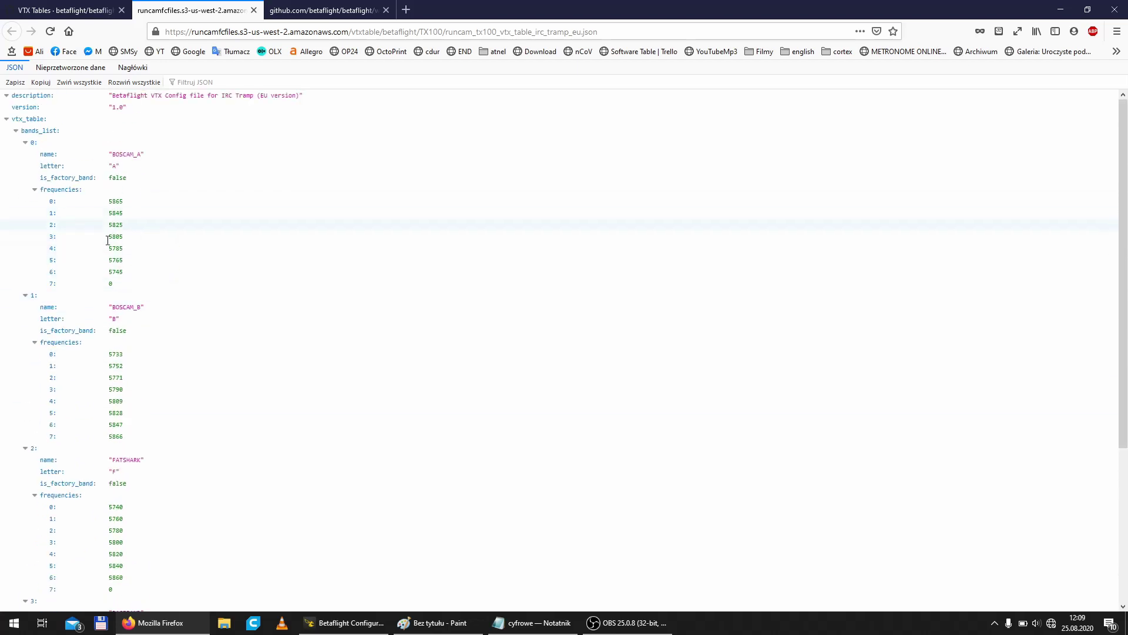
{"action": "scroll", "coordinate": [42, 426], "scroll_direction": "down", "scroll_amount": 4}
{"action": "scroll", "coordinate": [53, 421], "scroll_direction": "down", "scroll_amount": 3}
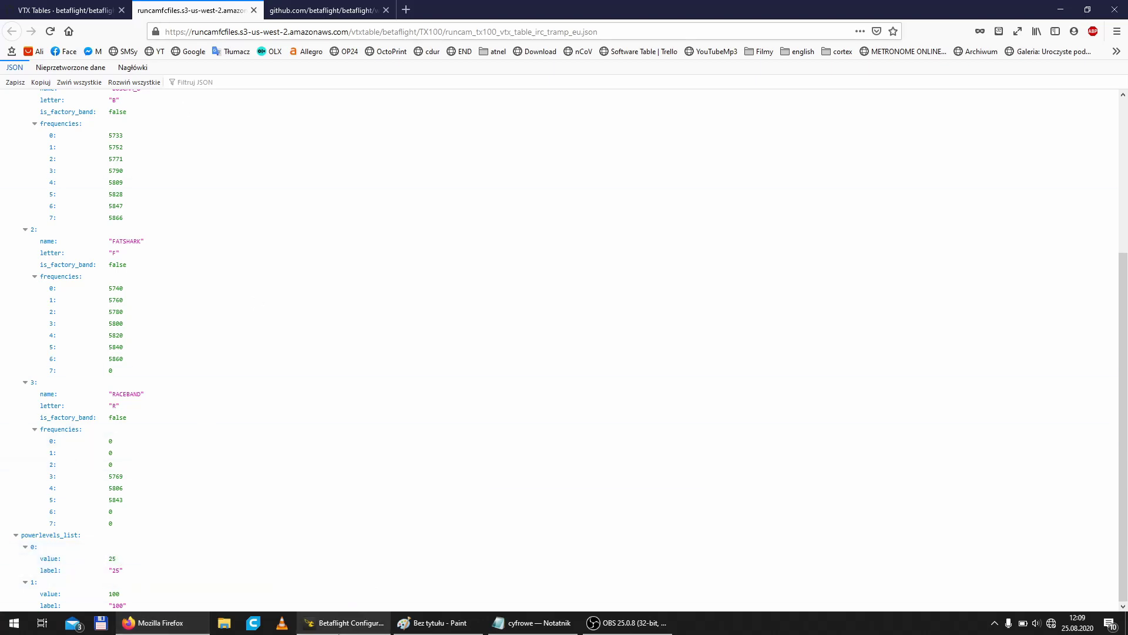
Switch back to Betaflight Configurator, run diff in the CLI, and look at the vtxtable section of the output
{"action": "left_click", "coordinate": [345, 622]}
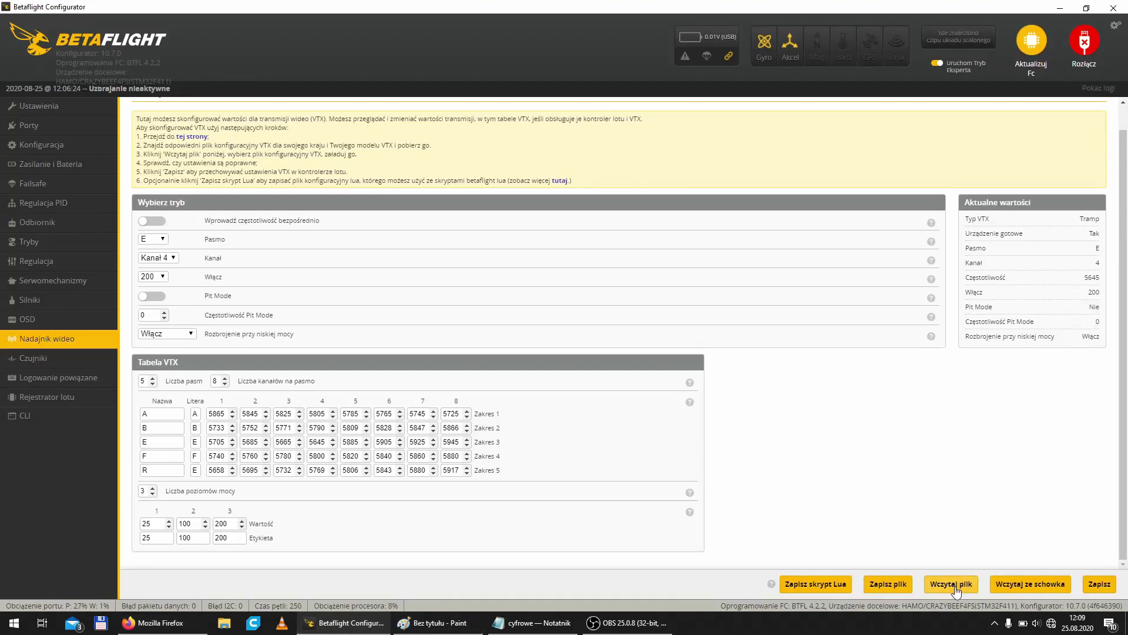
{"action": "left_click", "coordinate": [39, 420]}
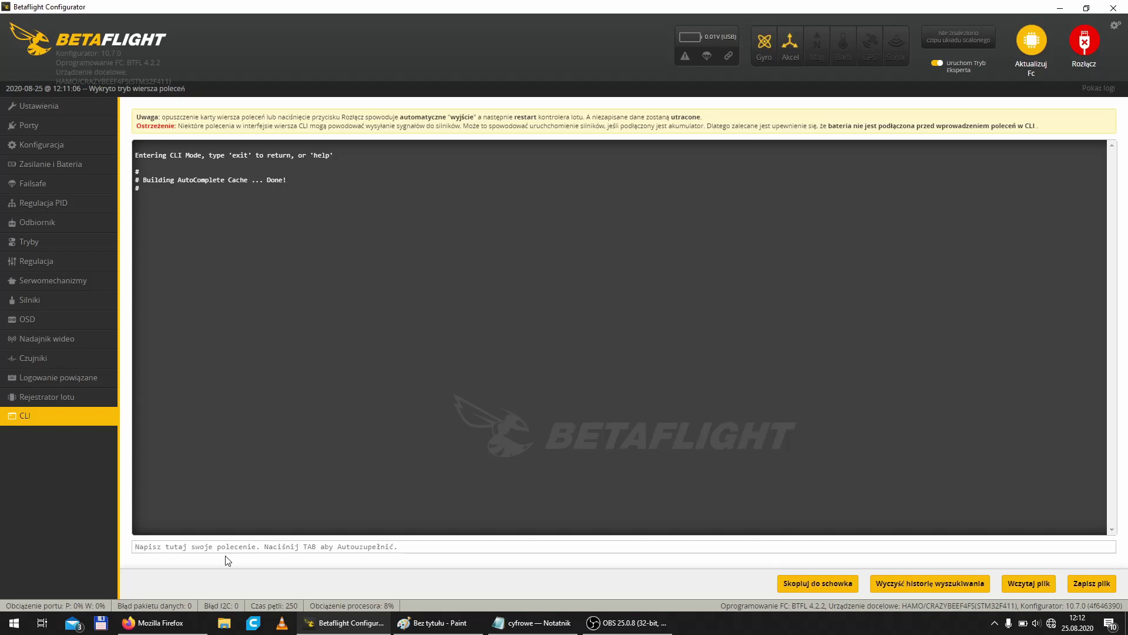
{"action": "type", "text": "diff"}
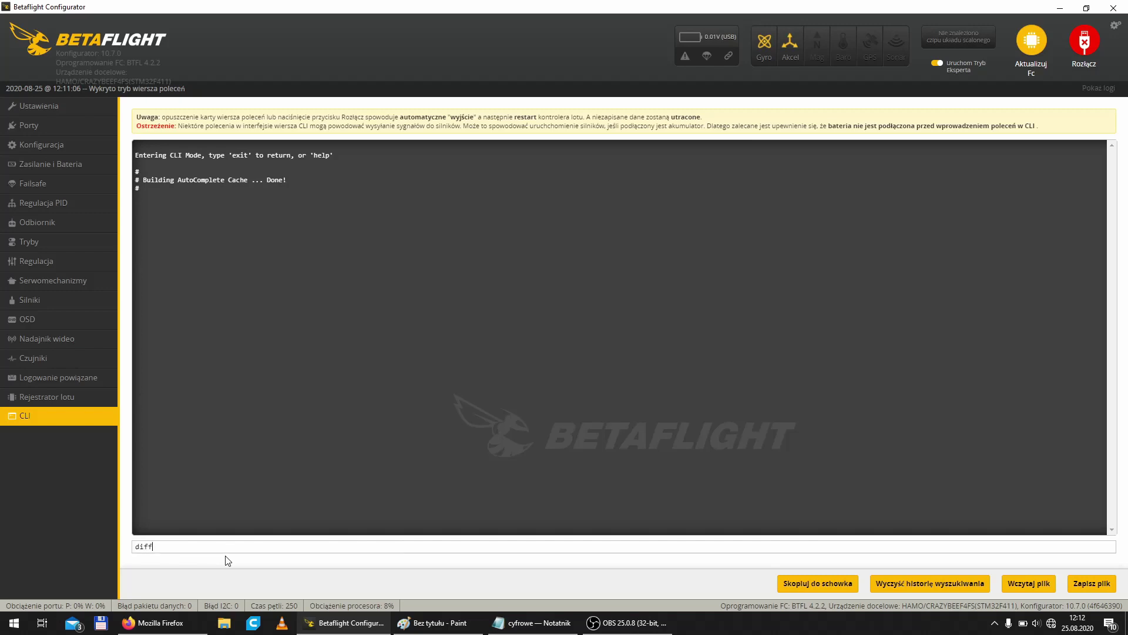
{"action": "key", "text": "Return"}
{"action": "scroll", "coordinate": [223, 428], "scroll_direction": "up", "scroll_amount": 10}
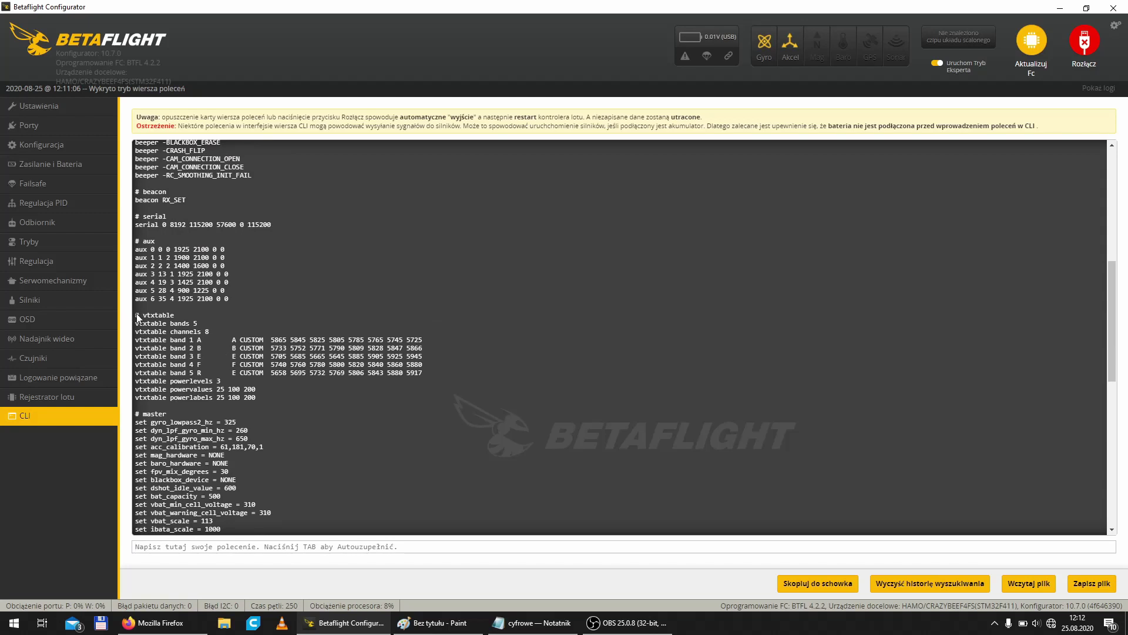
Switch to the cyfrowe file in Notepad to view its vtxtable commands, and return to Betaflight Configurator
{"action": "left_click", "coordinate": [532, 622]}
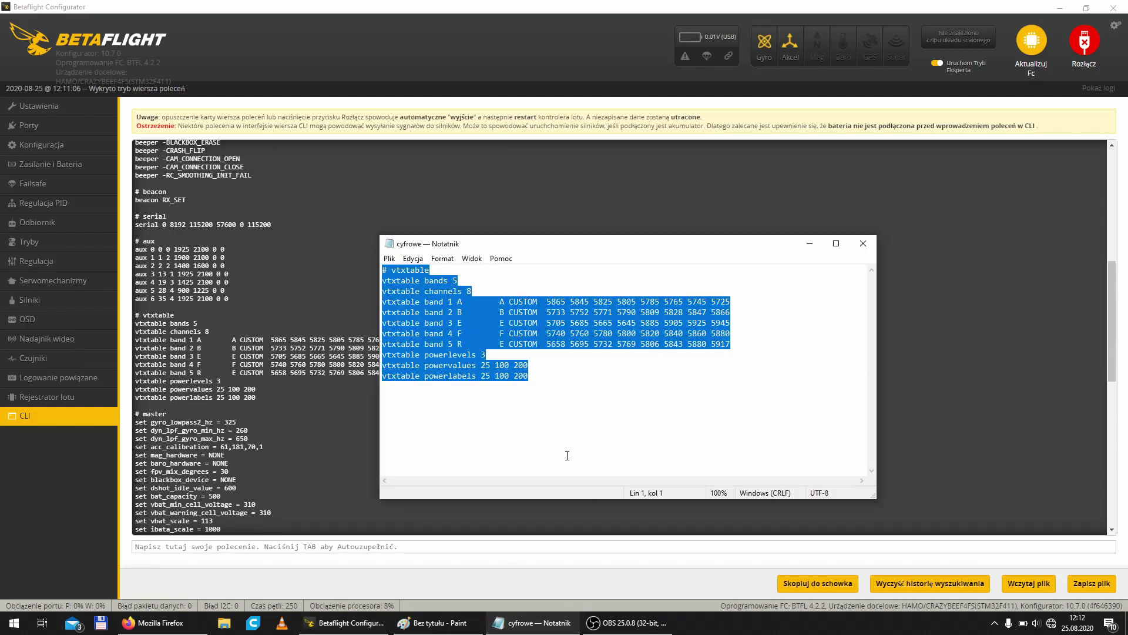
{"action": "left_click", "coordinate": [560, 423]}
{"action": "left_click", "coordinate": [57, 497]}
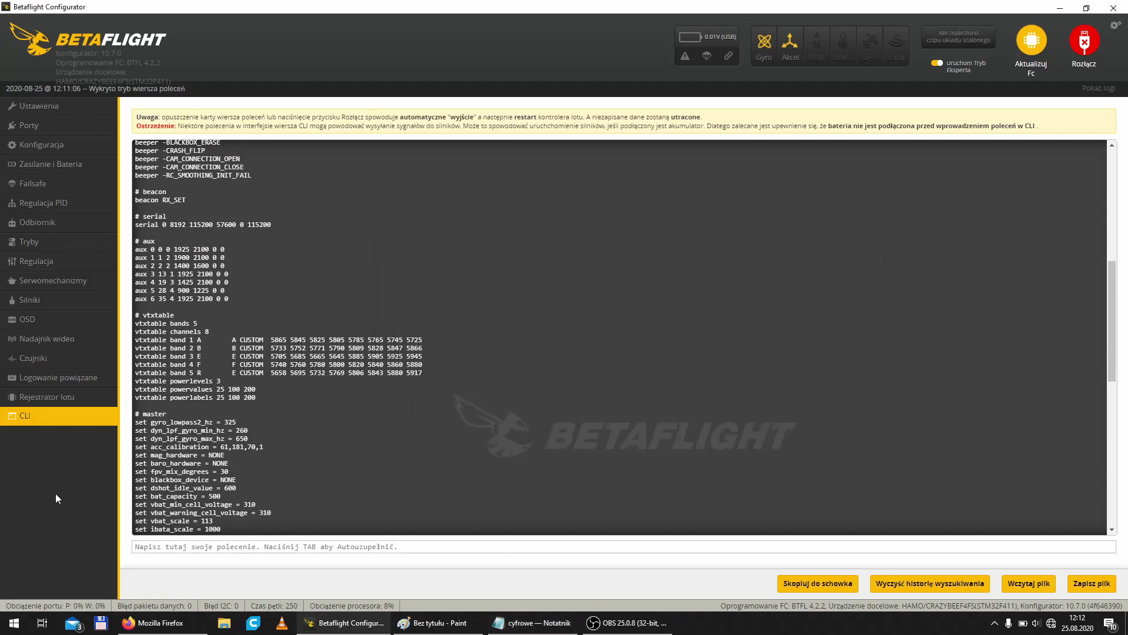
Leave the CLI, reconnect the flight controller, and save its VTX table cleared to 0 bands and 0 power levels
{"action": "left_click", "coordinate": [38, 354]}
{"action": "left_click", "coordinate": [1087, 47]}
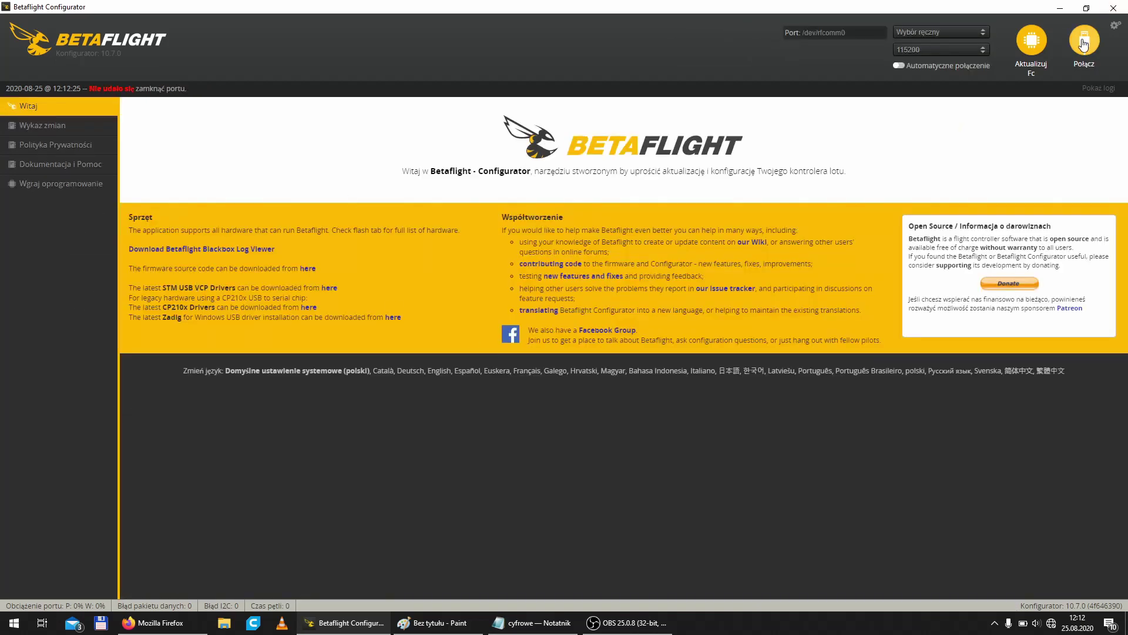
{"action": "left_click", "coordinate": [1088, 52]}
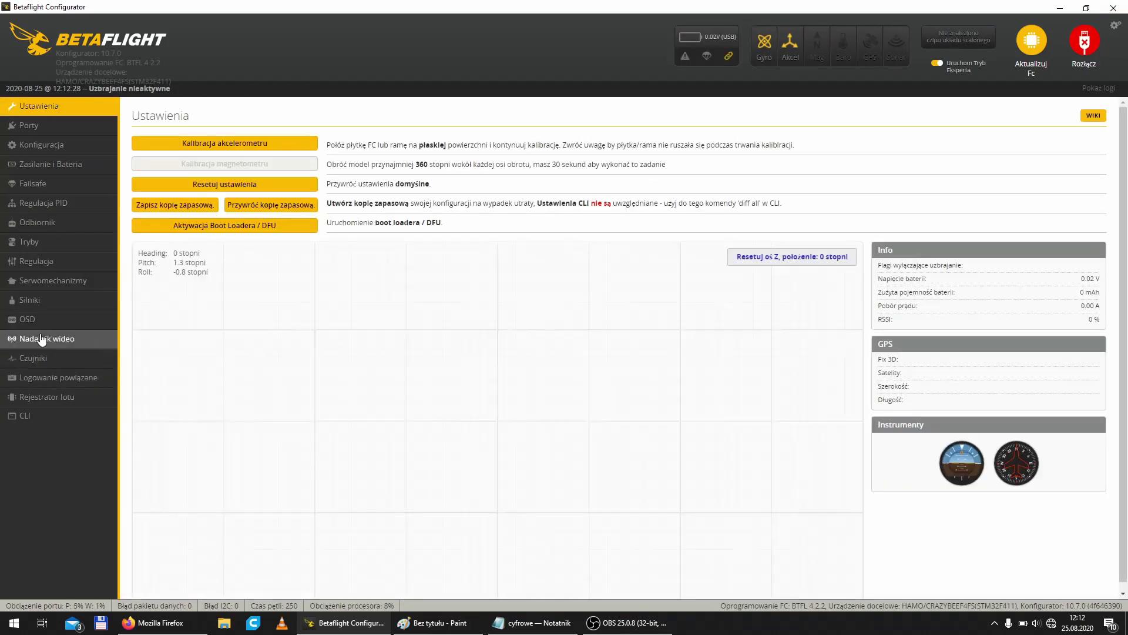
{"action": "left_click", "coordinate": [43, 338]}
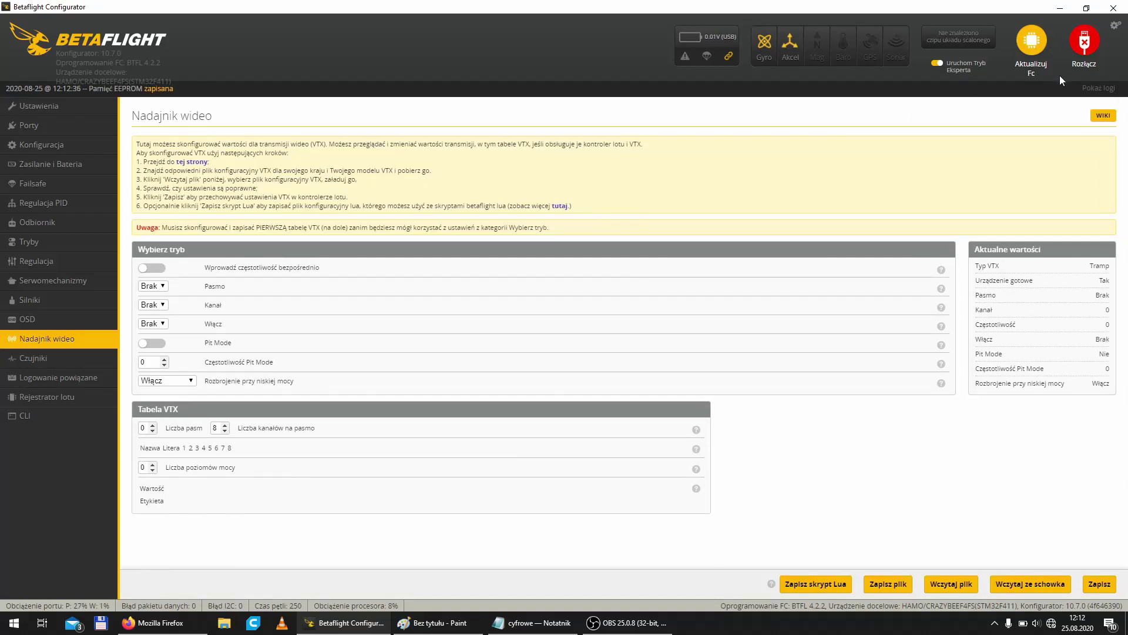
Disconnect and reconnect the flight controller, and reopen the video transmitter settings to check the VTX table
{"action": "left_click", "coordinate": [1084, 42]}
{"action": "left_click", "coordinate": [1084, 42]}
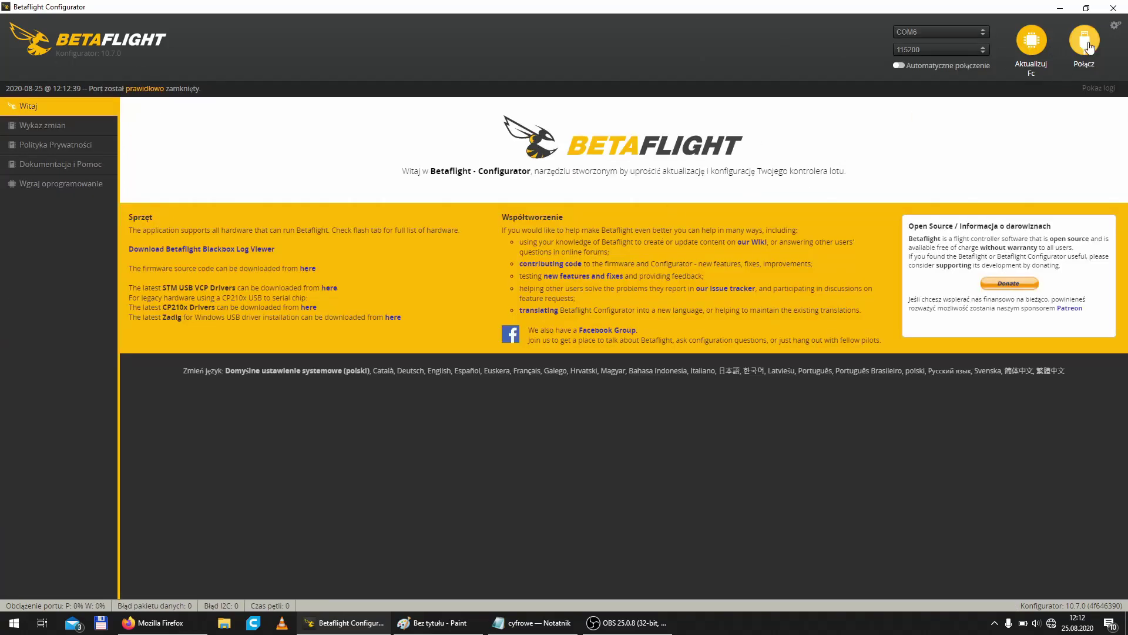
{"action": "left_click", "coordinate": [30, 339]}
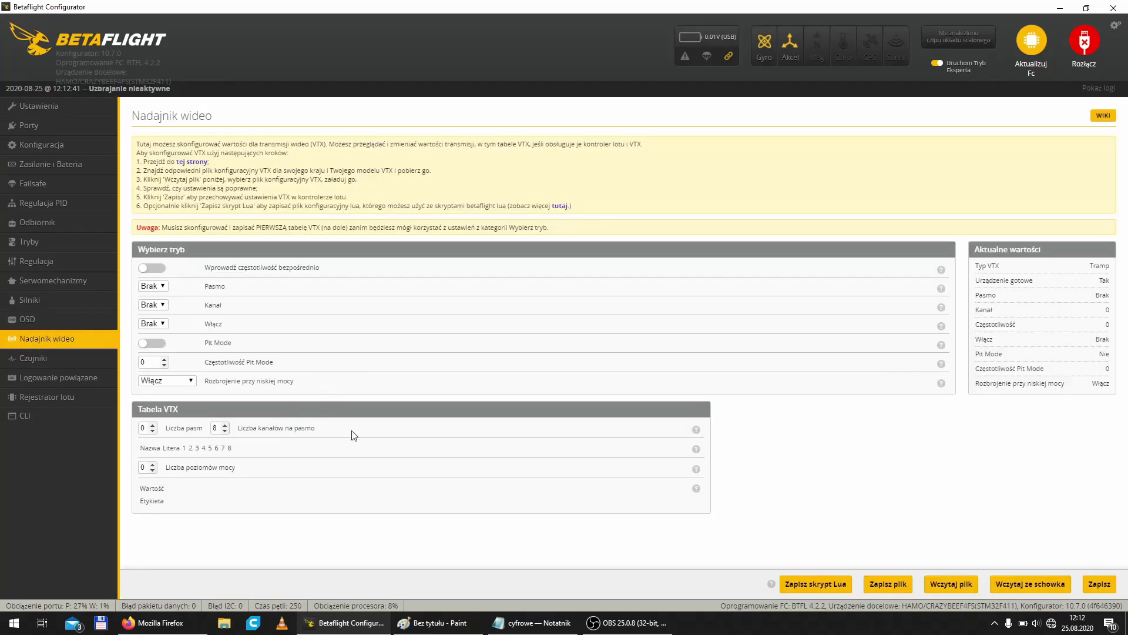
Copy all the vtxtable commands from the cyfrowe file in Notepad and run them in the Betaflight CLI
{"action": "left_click", "coordinate": [66, 414]}
{"action": "left_click", "coordinate": [532, 622]}
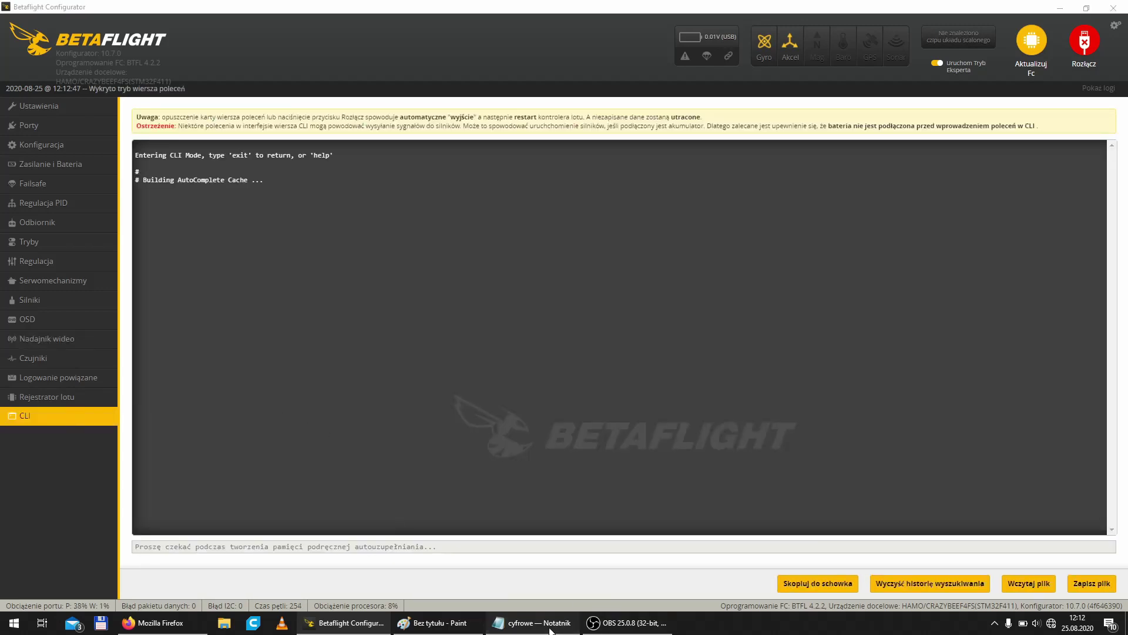
{"action": "key", "text": "ctrl+a"}
{"action": "key", "text": "ctrl+c"}
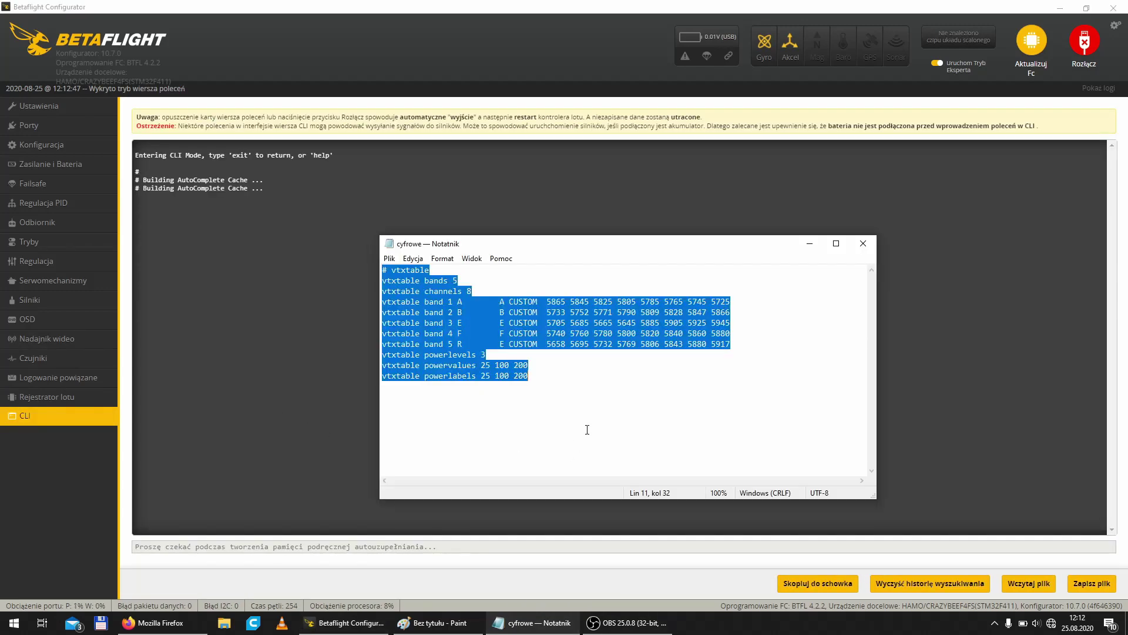
{"action": "left_click", "coordinate": [441, 546]}
{"action": "key", "text": "ctrl+v"}
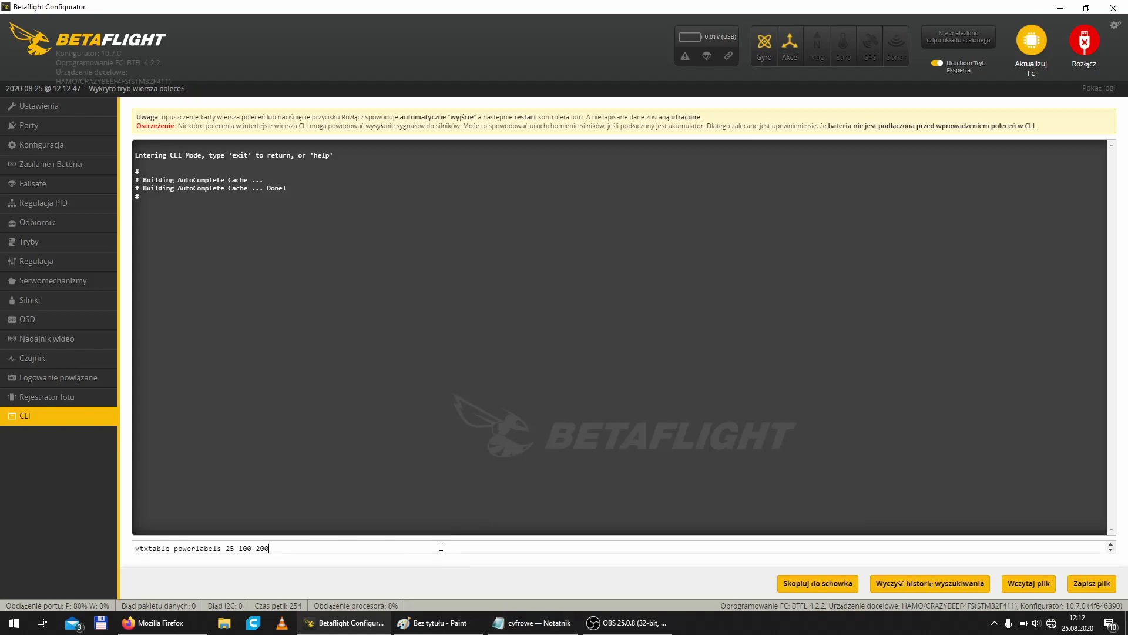
{"action": "key", "text": "Return"}
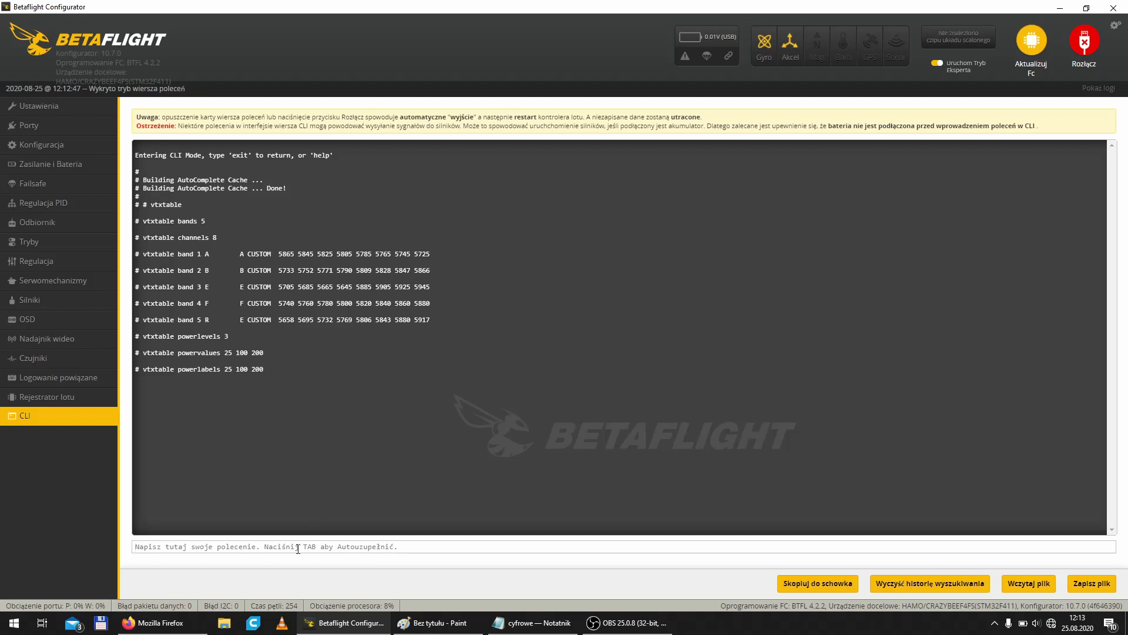
End the CLI session and reopen the video transmitter settings to check the VTX table
{"action": "type", "text": "exit"}
{"action": "key", "text": "Return"}
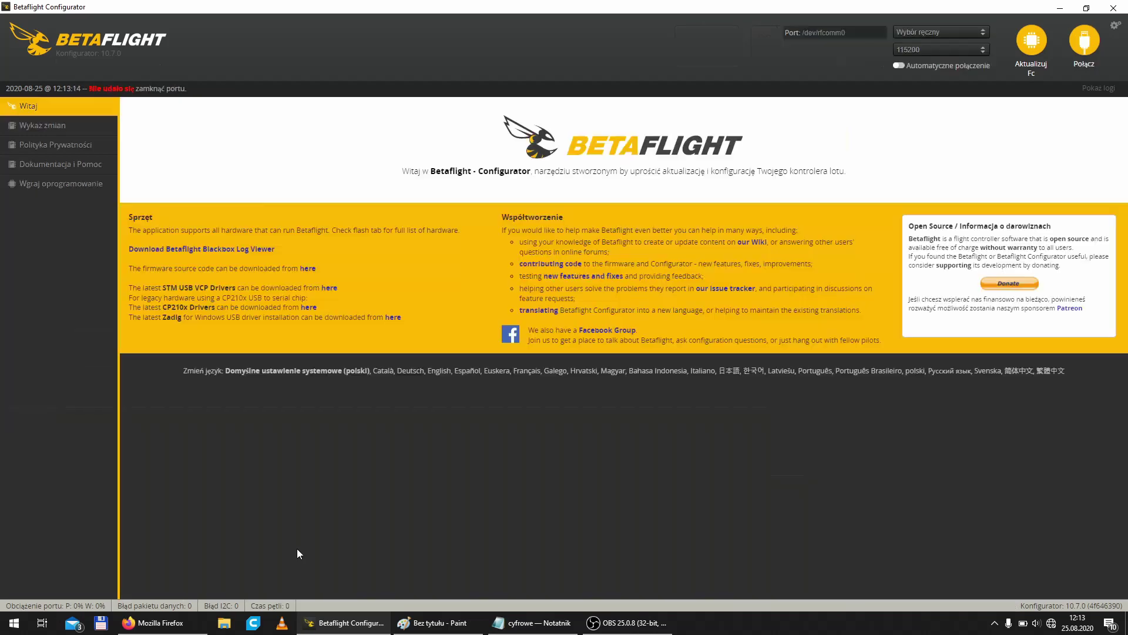
{"action": "left_click", "coordinate": [57, 339]}
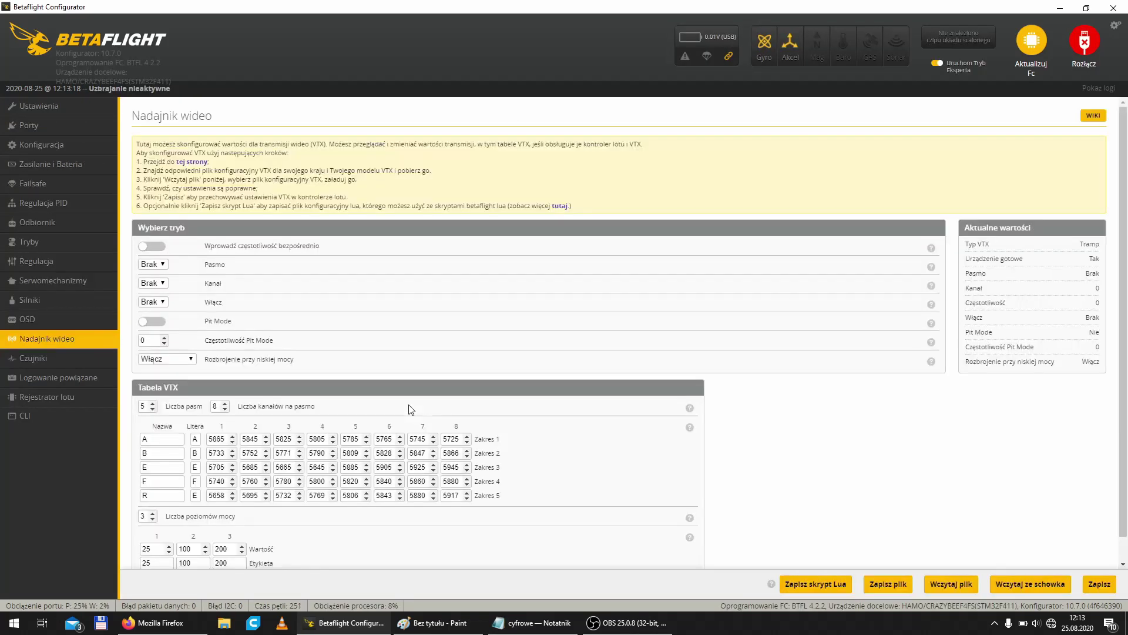
{"action": "scroll", "coordinate": [412, 409], "scroll_direction": "down", "scroll_amount": 1}
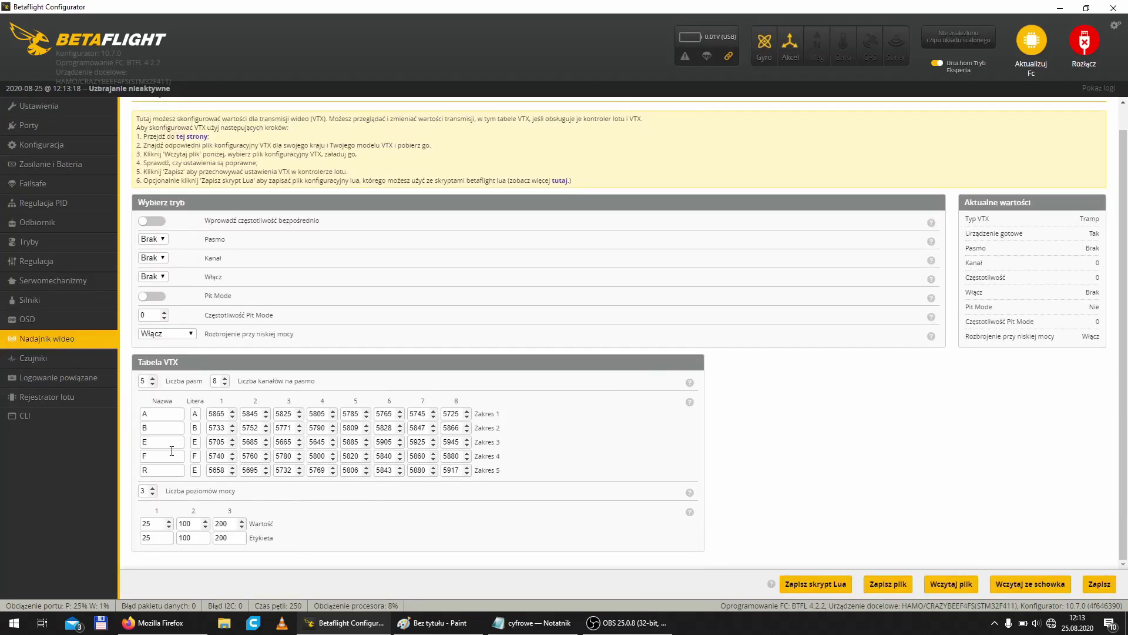
Set the video transmitter to band E, channel 4 and power 25, save, and review its current values
{"action": "left_click", "coordinate": [161, 241]}
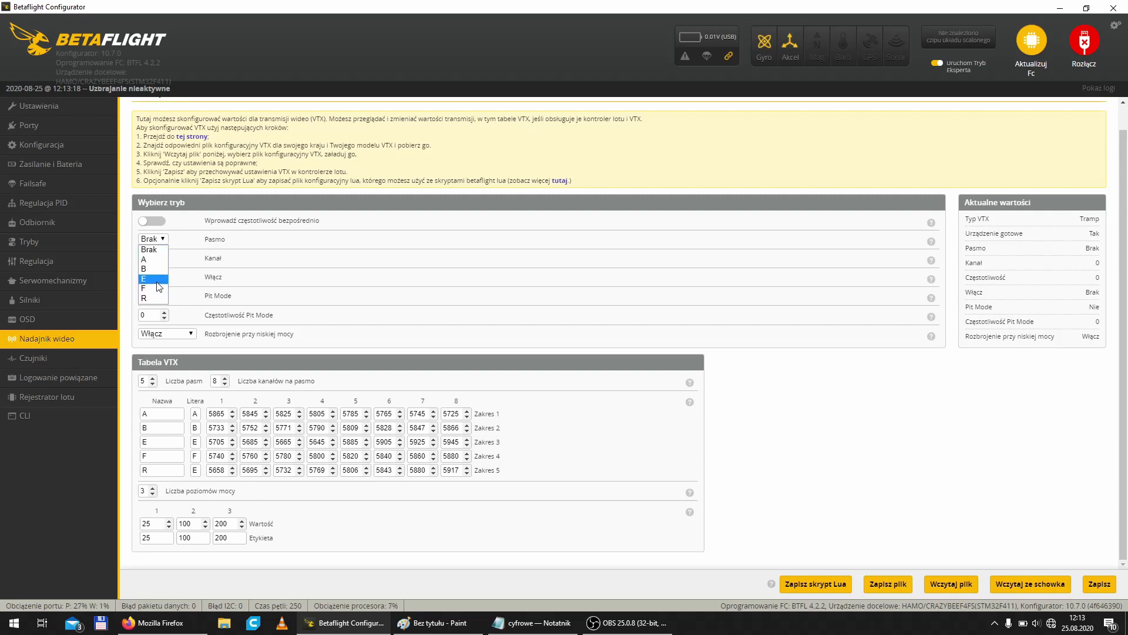
{"action": "left_click", "coordinate": [158, 280]}
{"action": "left_click", "coordinate": [157, 258]}
{"action": "left_click", "coordinate": [158, 305]}
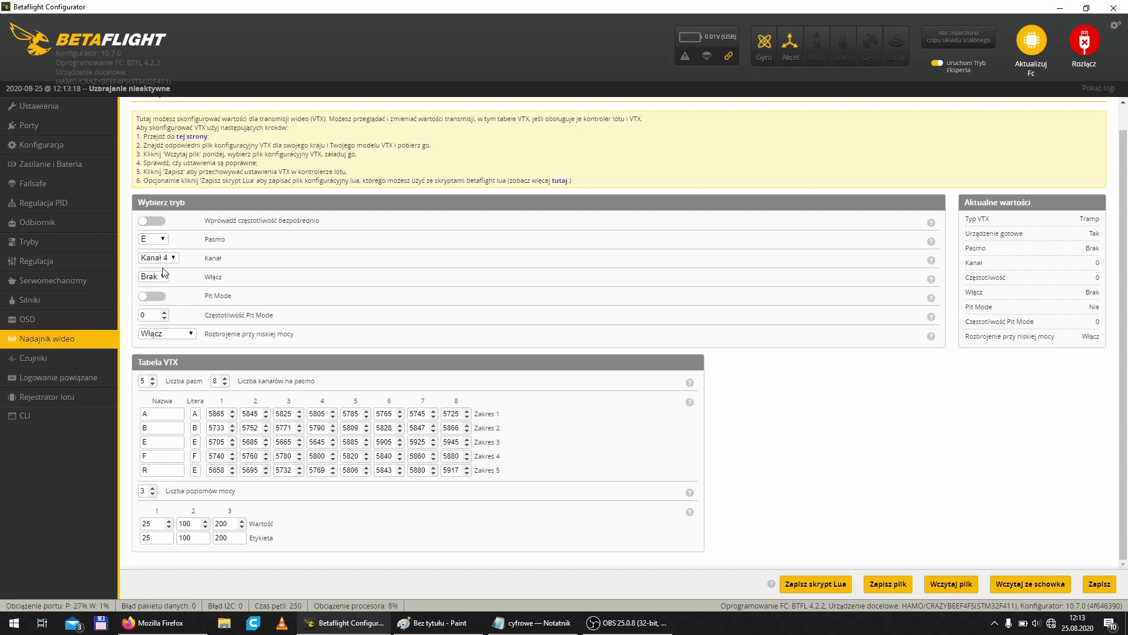
{"action": "left_click", "coordinate": [164, 275]}
{"action": "left_click", "coordinate": [151, 297]}
{"action": "left_click", "coordinate": [1097, 587]}
{"action": "left_click_drag", "start_coordinate": [961, 228], "coordinate": [1034, 350]}
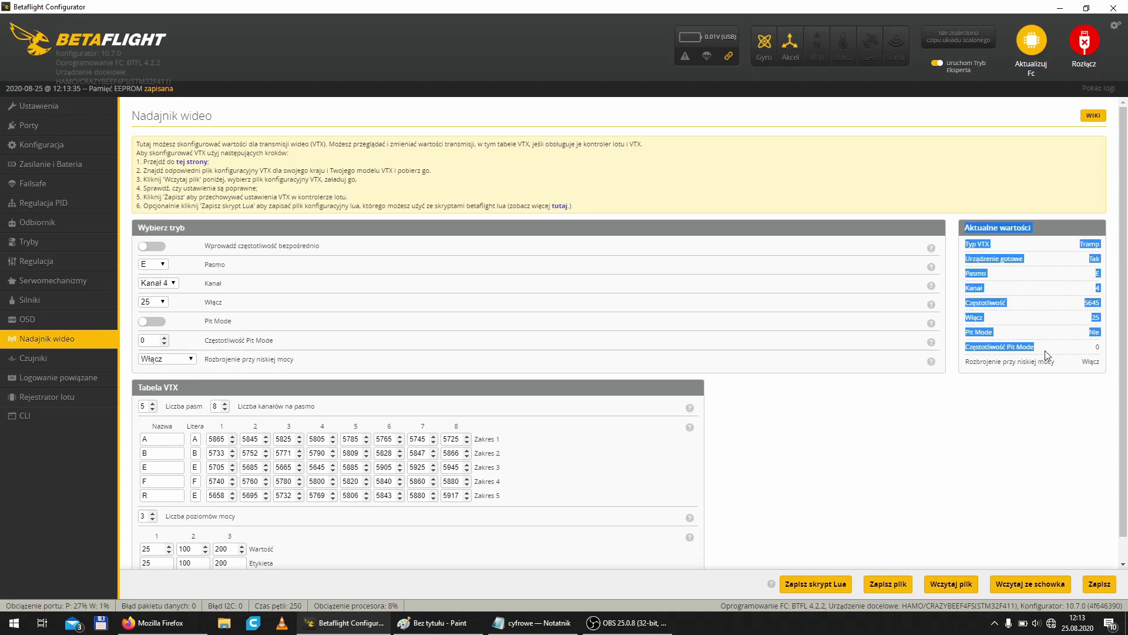
{"action": "left_click", "coordinate": [1074, 371]}
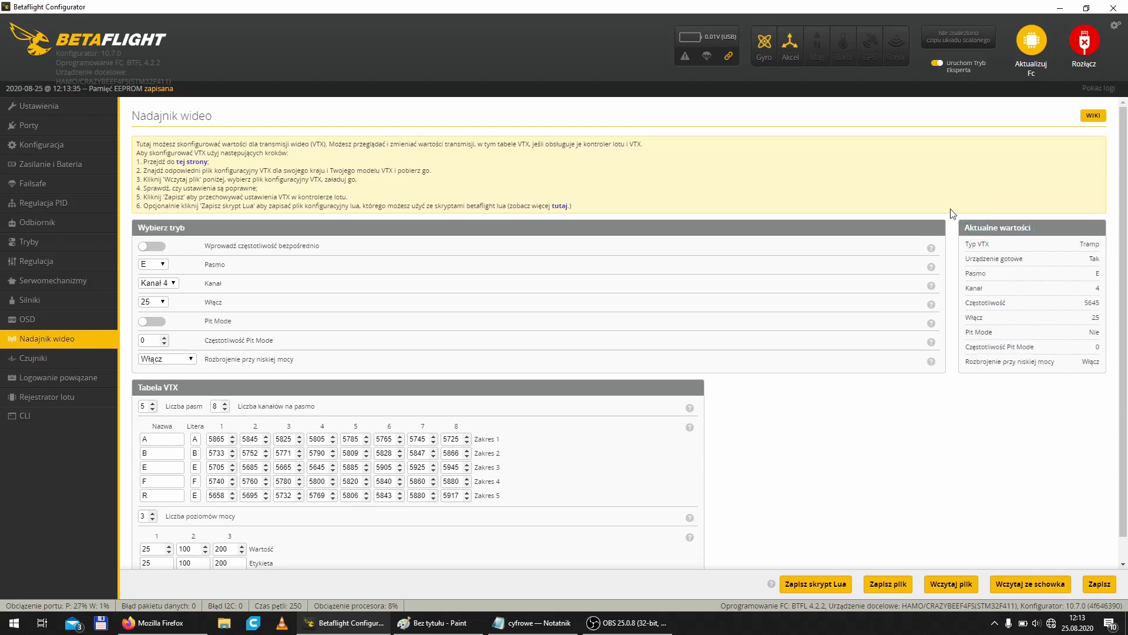
Review the TX-to-RX wiring diagram between flight controller and VTX in Paint, and return to the transmitter settings in Betaflight Configurator
{"action": "left_click", "coordinate": [444, 632]}
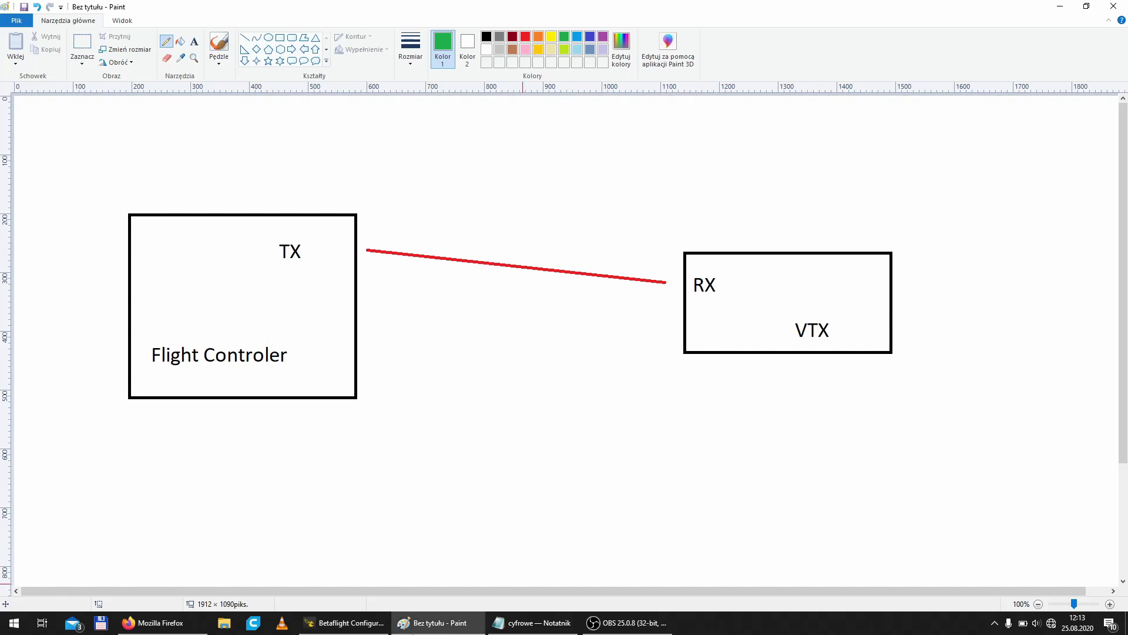
{"action": "left_click", "coordinate": [436, 624]}
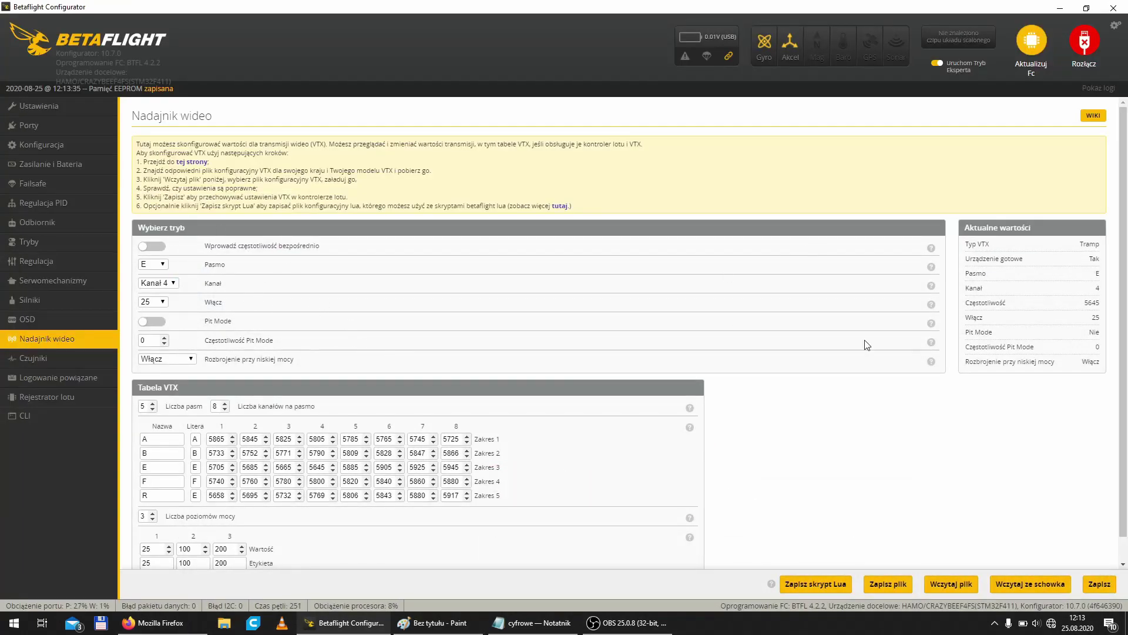
{"action": "left_click", "coordinate": [436, 623]}
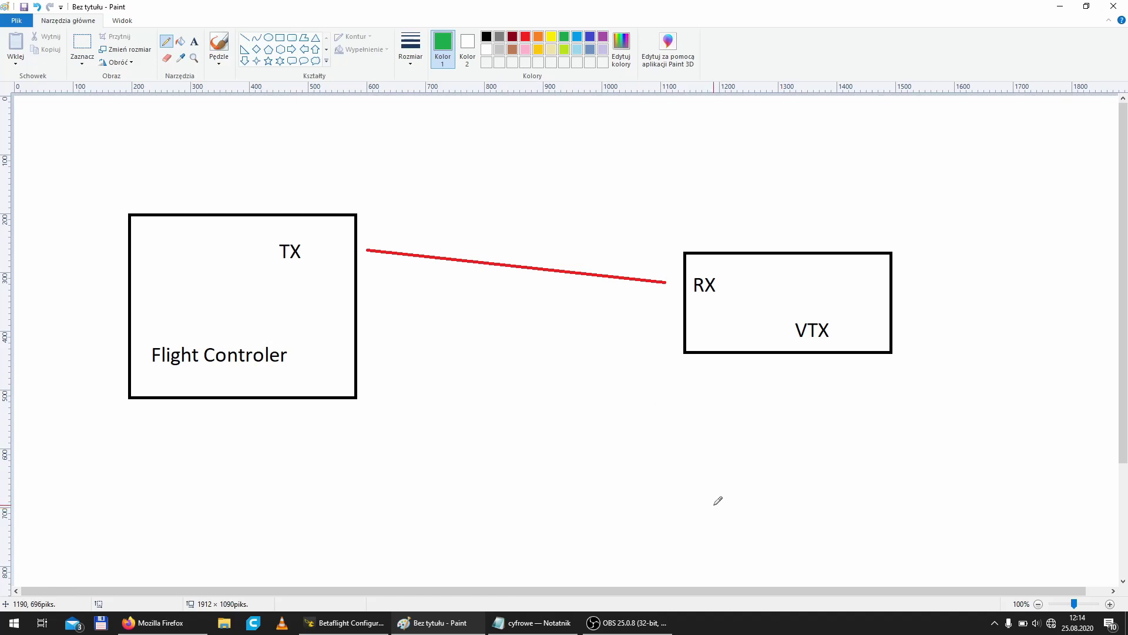
{"action": "left_click", "coordinate": [374, 624]}
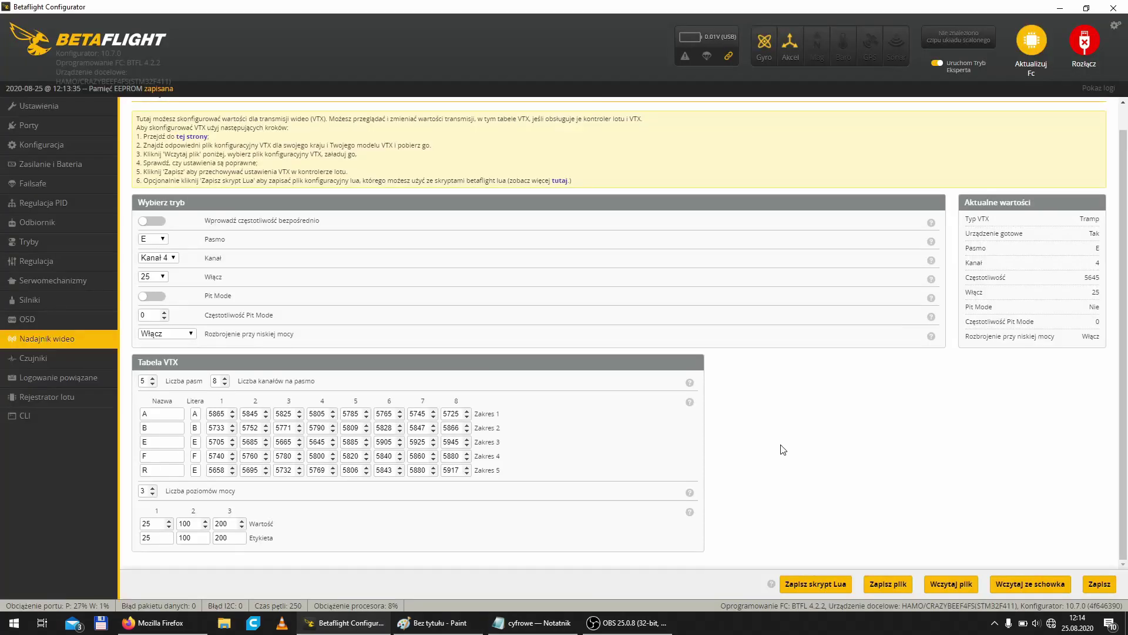
Examine the power level values and their labels in the VTX table
{"action": "scroll", "coordinate": [660, 453], "scroll_direction": "up", "scroll_amount": 1}
{"action": "scroll", "coordinate": [652, 446], "scroll_direction": "down", "scroll_amount": 1}
{"action": "double_click", "coordinate": [145, 524]}
{"action": "key", "text": "Tab"}
{"action": "key", "text": "Tab"}
{"action": "left_click_drag", "start_coordinate": [291, 544], "coordinate": [142, 538]}
{"action": "left_click", "coordinate": [167, 539]}
{"action": "left_click_drag", "start_coordinate": [151, 525], "coordinate": [129, 526]}
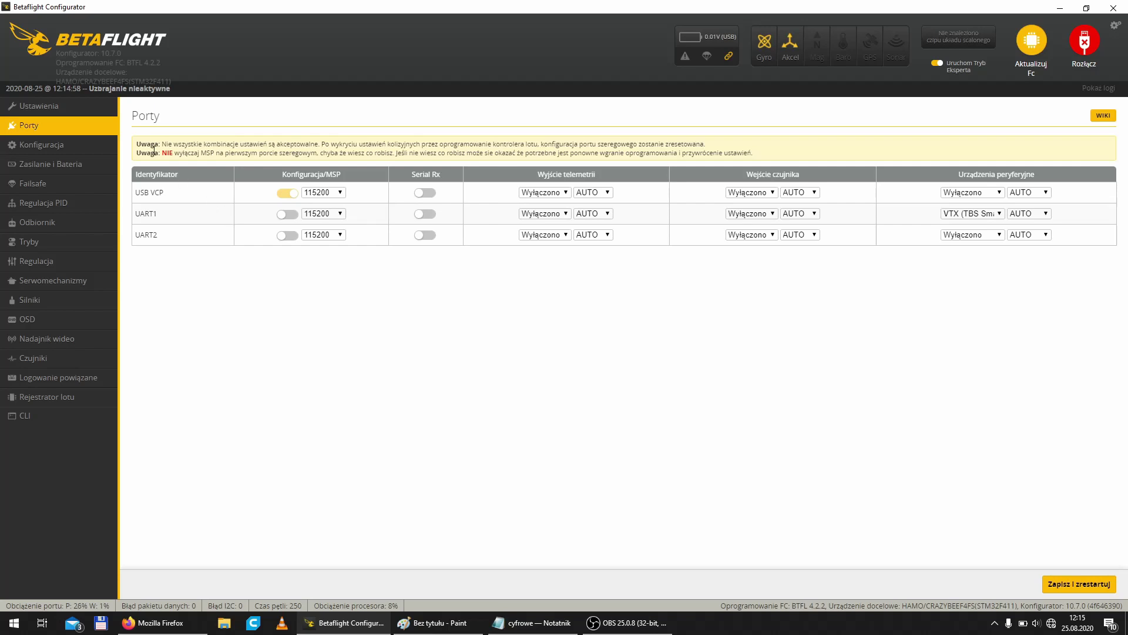
Check the TBS SmartAudio peripheral assignment on UART1, and open the video transmitter settings to examine the VTX table
{"action": "left_click", "coordinate": [994, 214]}
{"action": "left_click", "coordinate": [974, 409]}
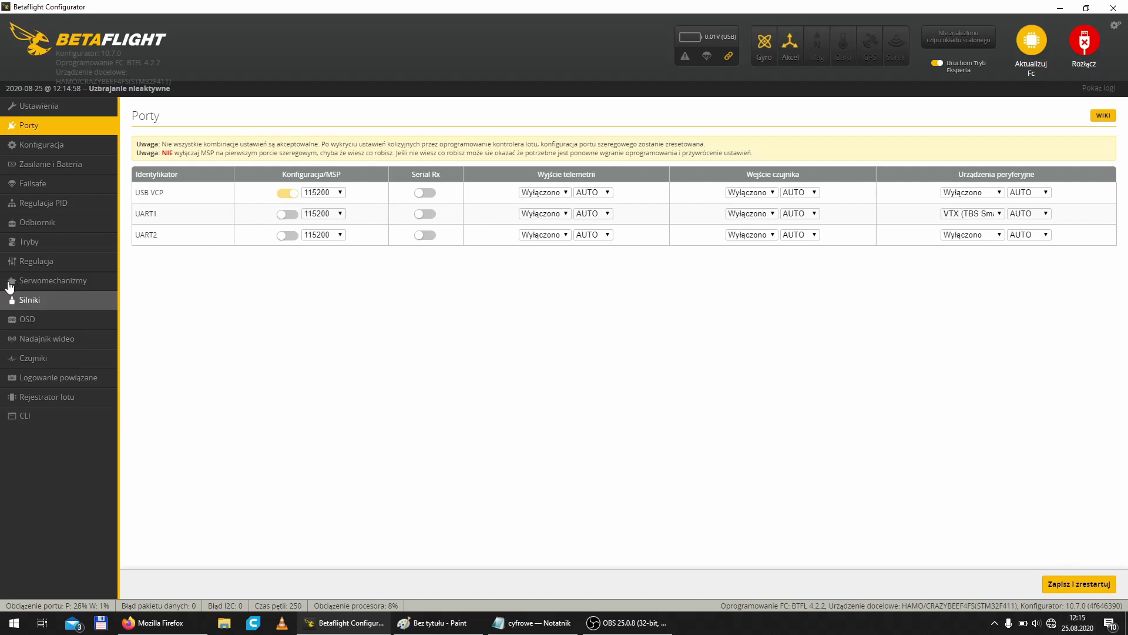
{"action": "left_click", "coordinate": [32, 340]}
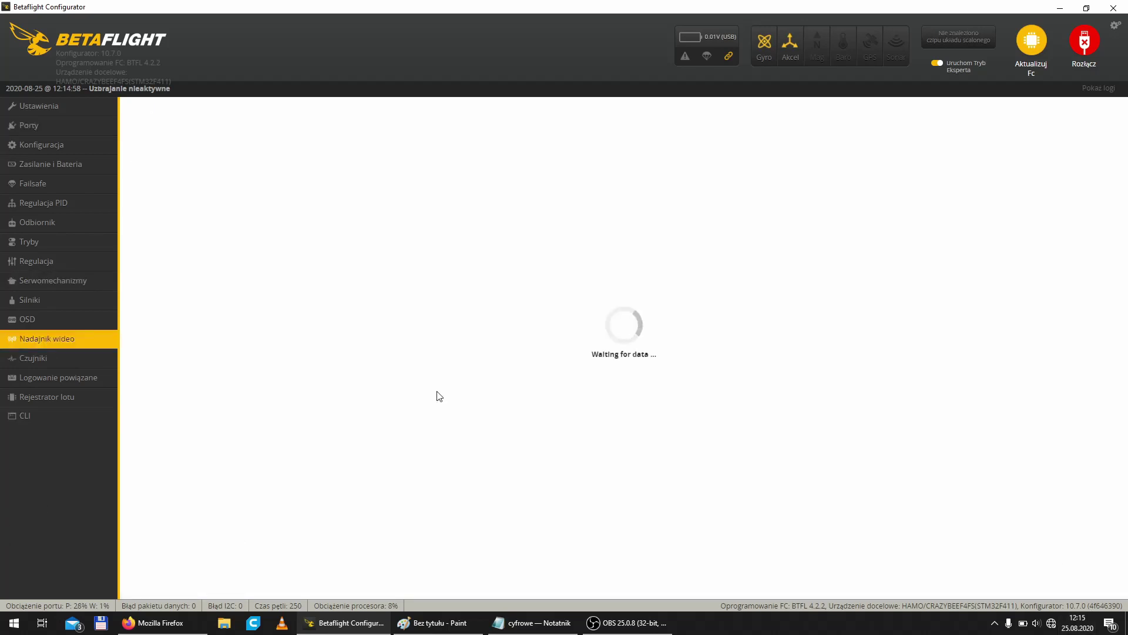
{"action": "scroll", "coordinate": [646, 468], "scroll_direction": "down", "scroll_amount": 1}
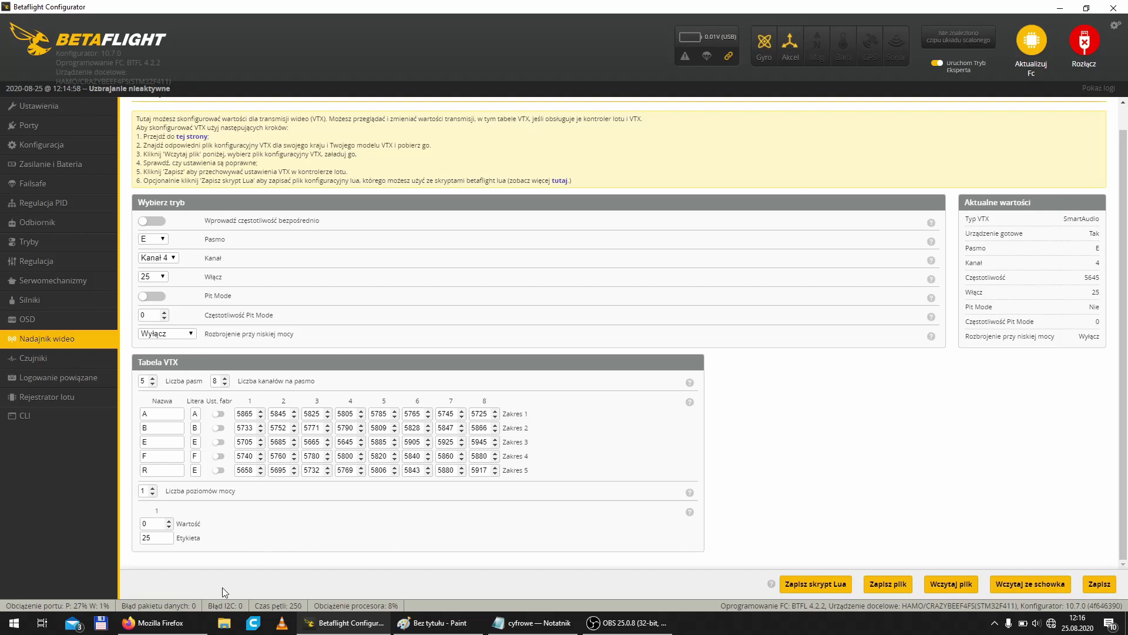
Switch to the VTX Tables wiki page in Firefox and examine the Smart Audio Debug[0] key
{"action": "left_click", "coordinate": [156, 623]}
{"action": "left_click", "coordinate": [64, 10]}
{"action": "scroll", "coordinate": [255, 355], "scroll_direction": "up", "scroll_amount": 5}
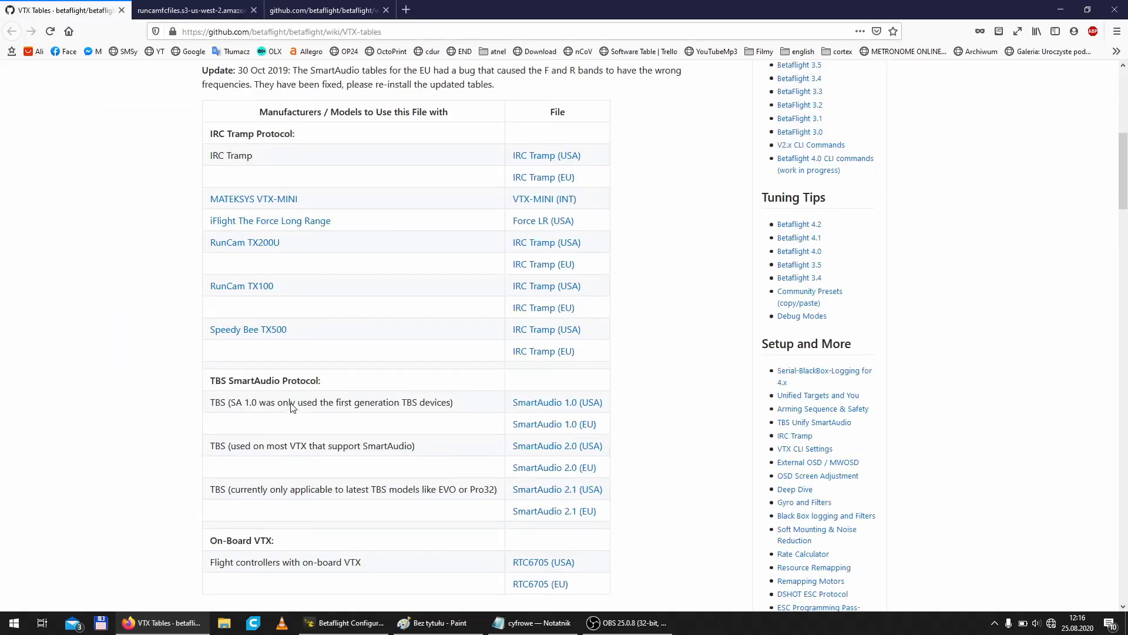
{"action": "scroll", "coordinate": [320, 376], "scroll_direction": "up", "scroll_amount": 2}
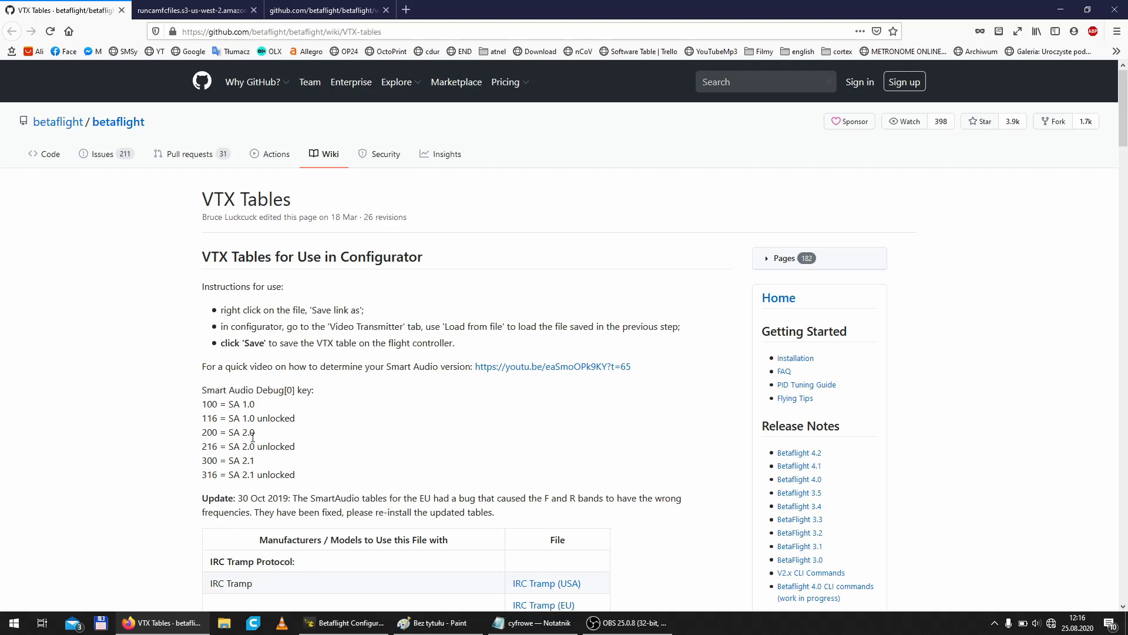
{"action": "left_click_drag", "start_coordinate": [262, 437], "coordinate": [239, 461]}
Return to Betaflight Configurator, select SMARTAUDIO as the blackbox debug mode with serial port logging, and save and reboot
{"action": "left_click", "coordinate": [346, 622]}
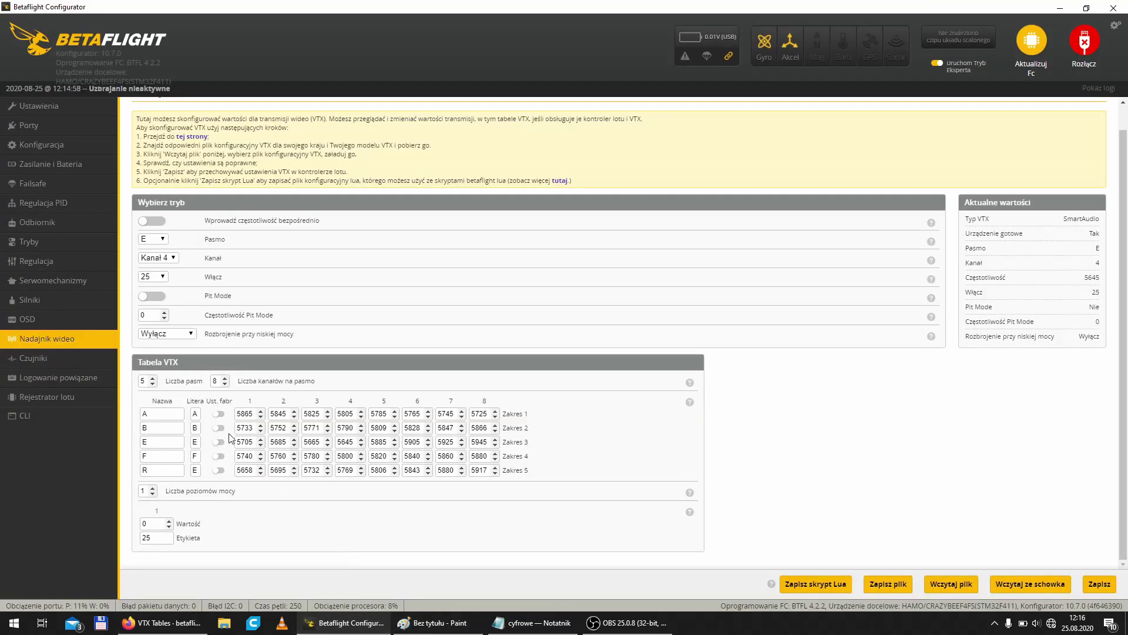
{"action": "left_click", "coordinate": [69, 398]}
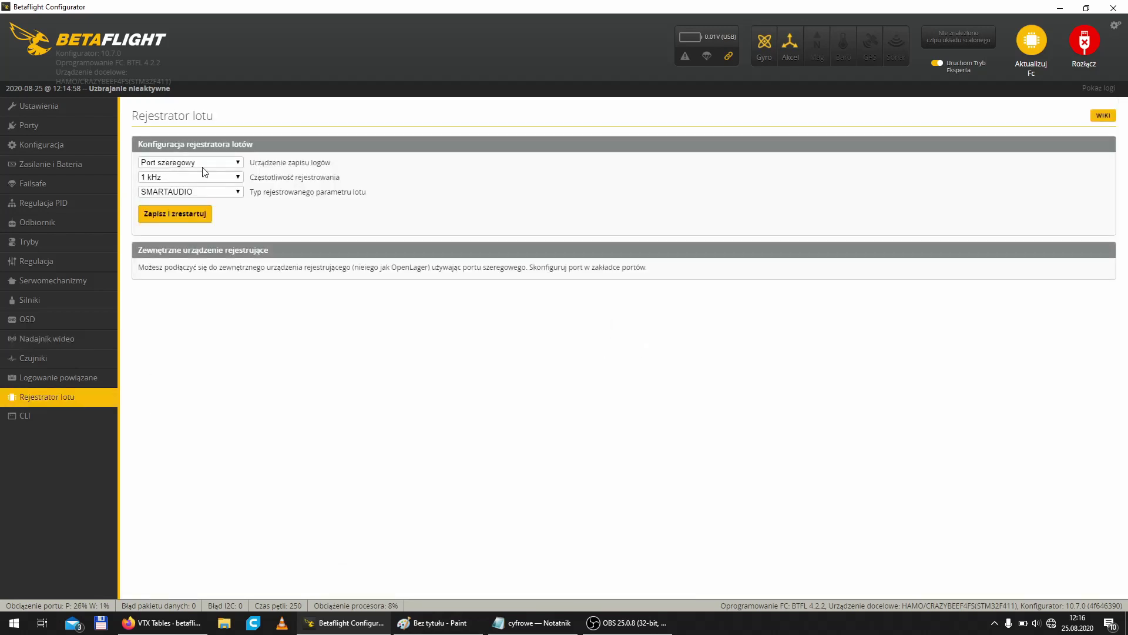
{"action": "left_click", "coordinate": [175, 163]}
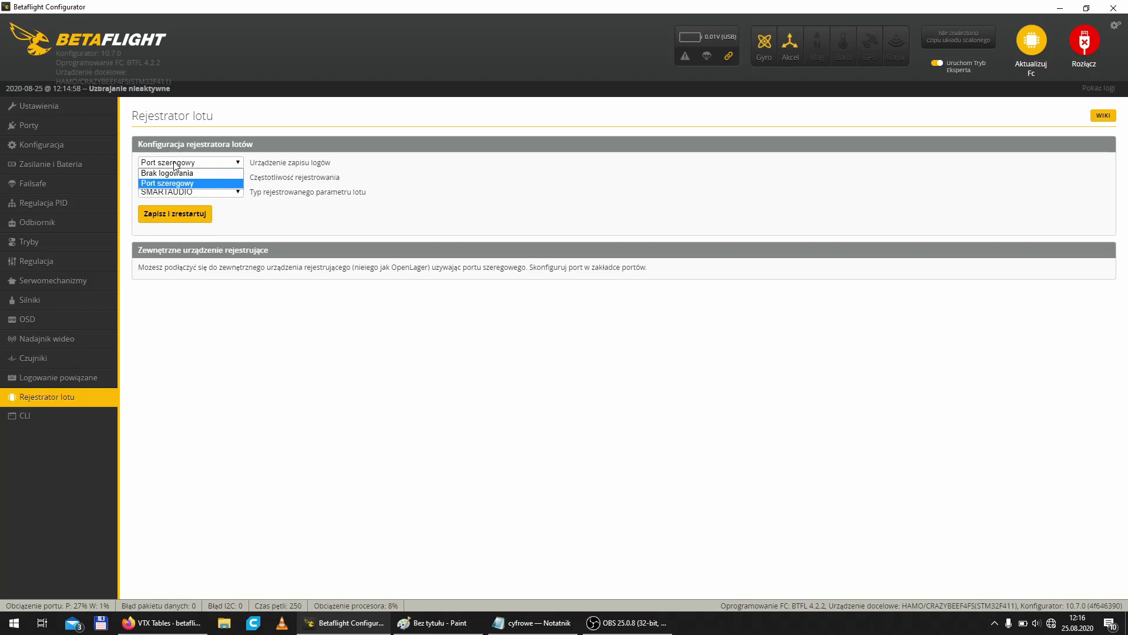
{"action": "left_click", "coordinate": [175, 164]}
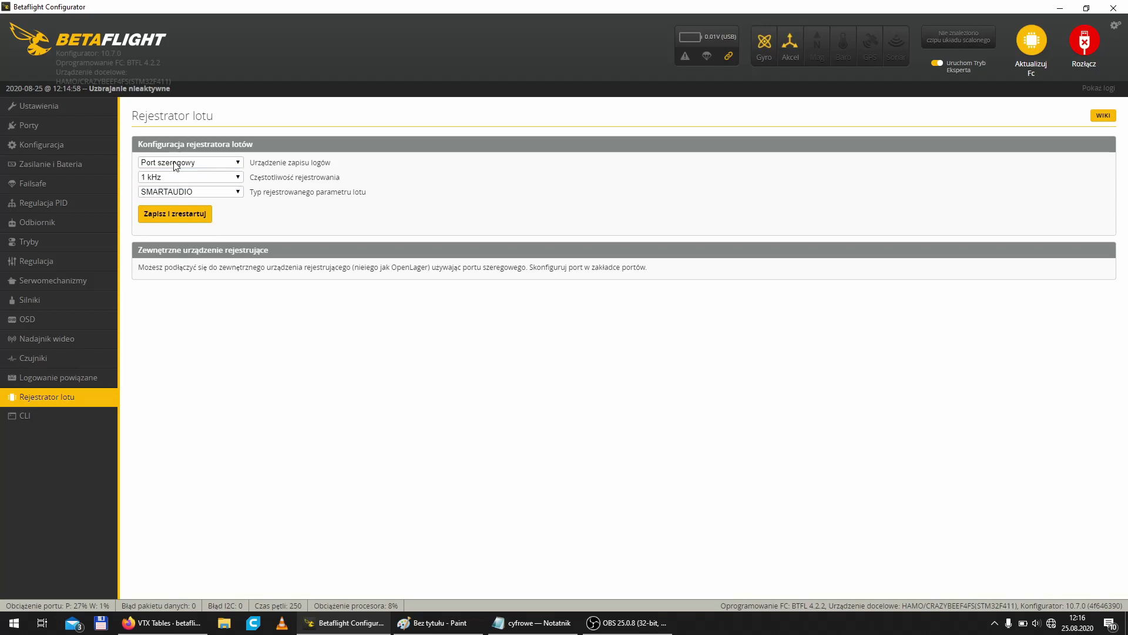
{"action": "left_click", "coordinate": [207, 193]}
{"action": "left_click", "coordinate": [208, 192]}
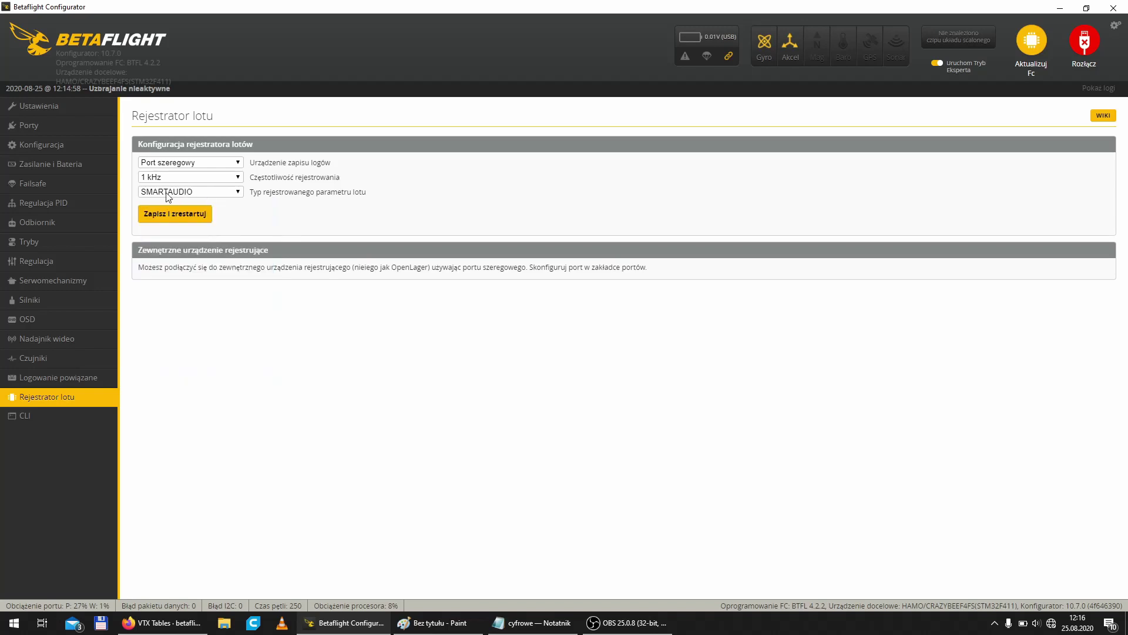
{"action": "left_click", "coordinate": [238, 192]}
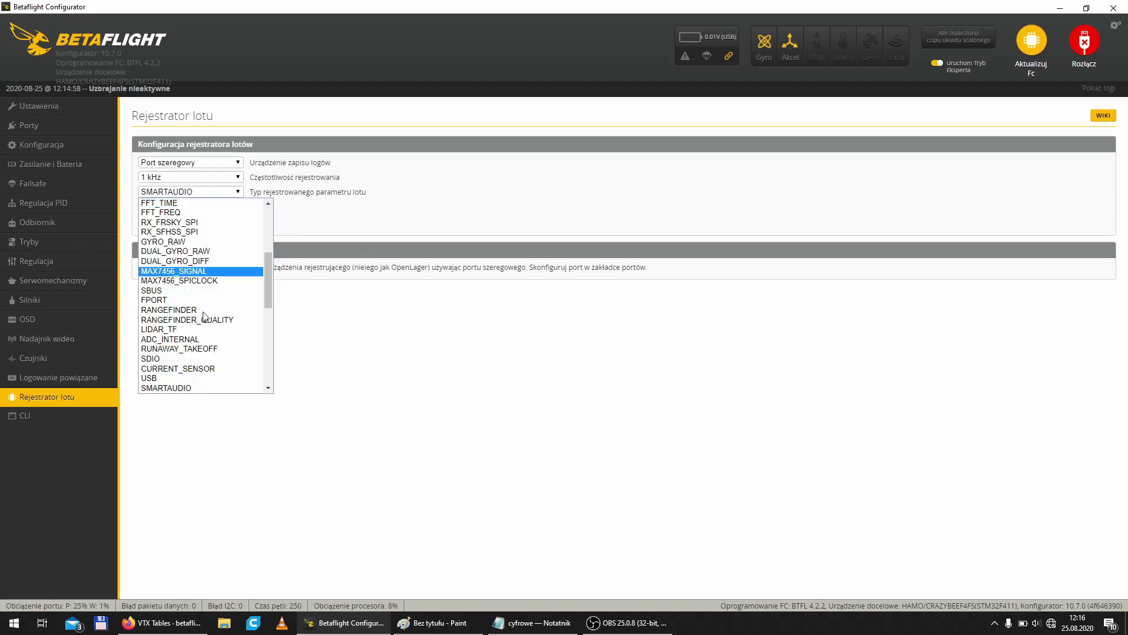
{"action": "left_click", "coordinate": [175, 387]}
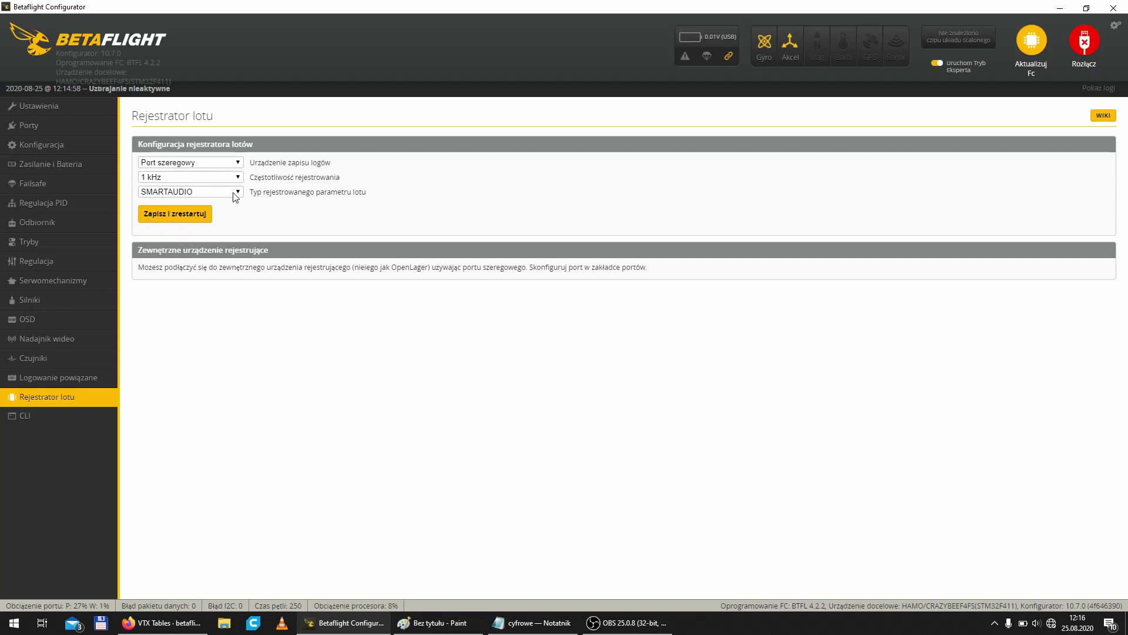
{"action": "left_click", "coordinate": [176, 214]}
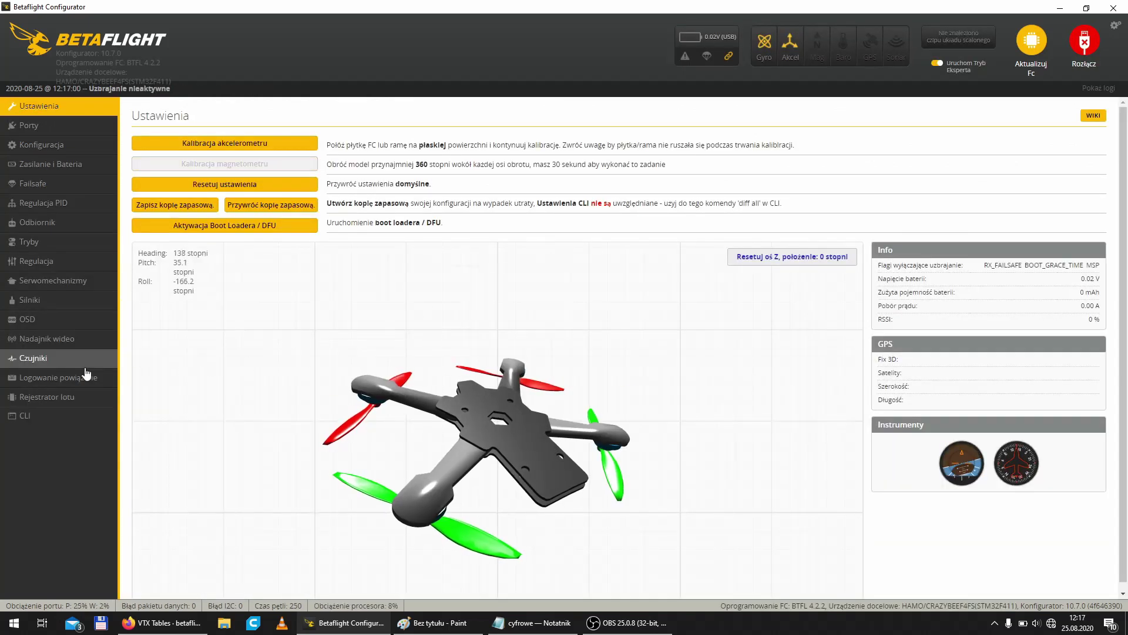
Open the sensor graphs and read the Debug 0 value
{"action": "left_click", "coordinate": [43, 363]}
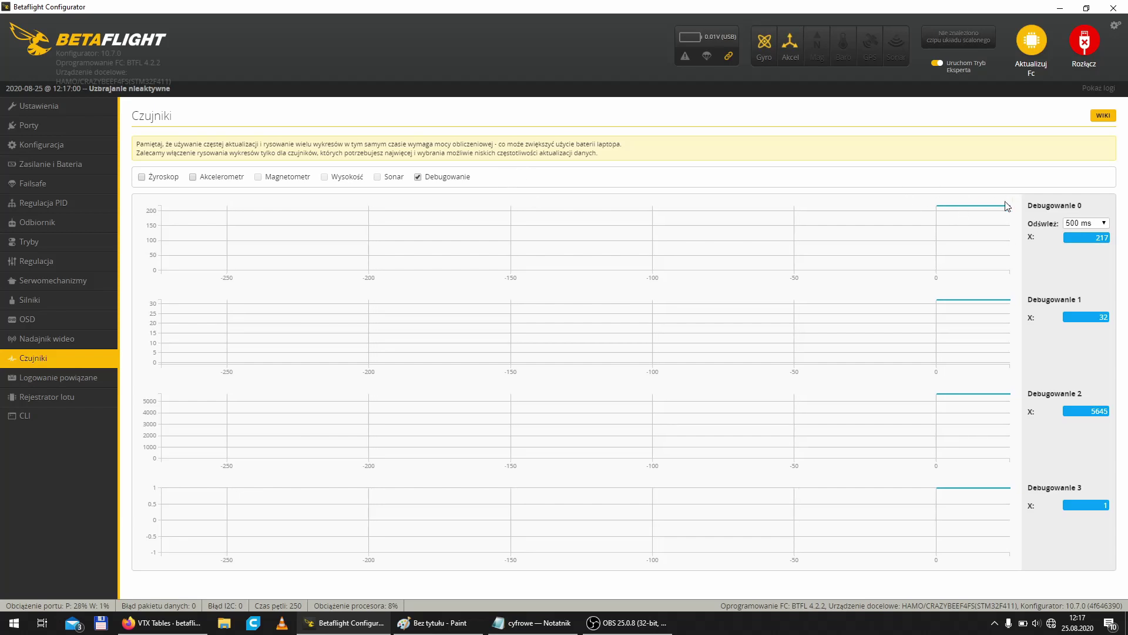
{"action": "double_click", "coordinate": [1031, 236]}
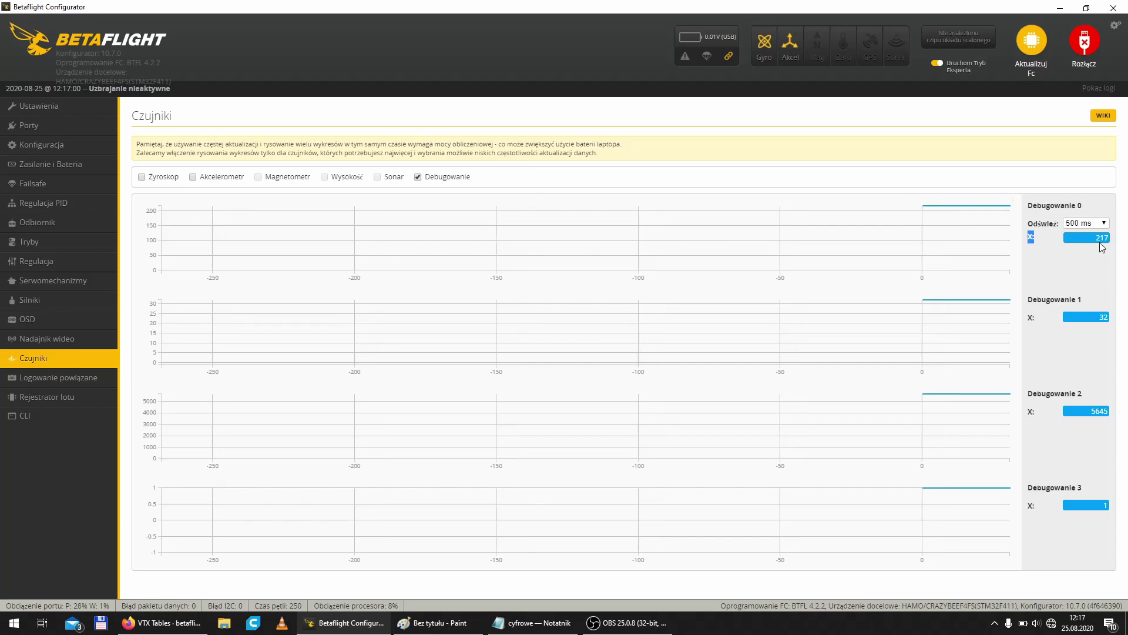
{"action": "left_click", "coordinate": [1103, 247]}
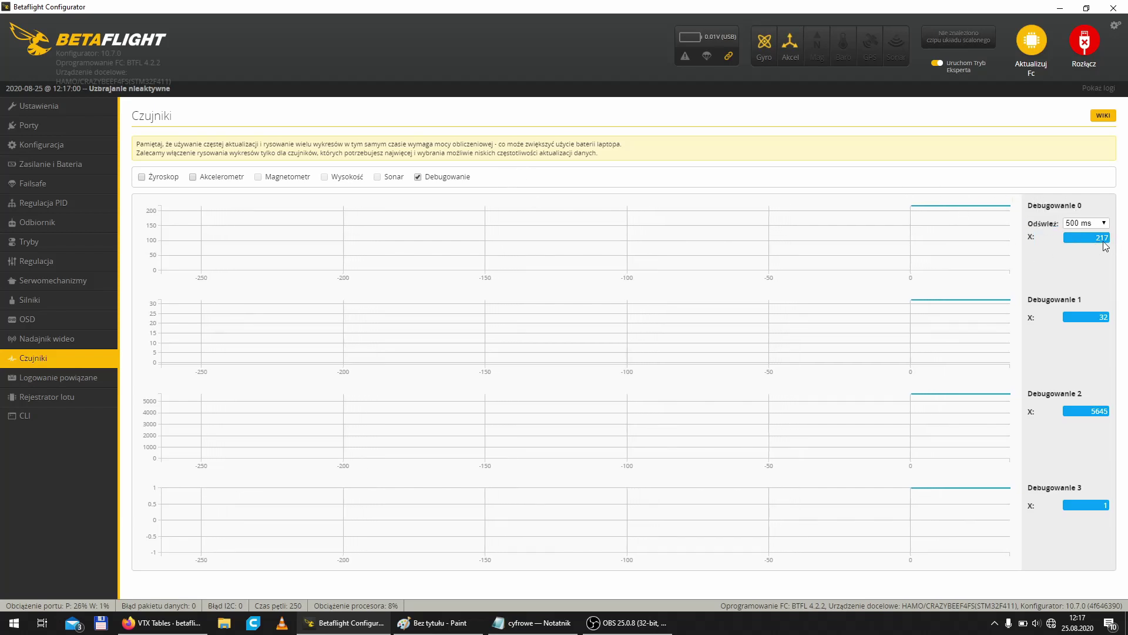
{"action": "left_click_drag", "start_coordinate": [1052, 237], "coordinate": [1031, 240]}
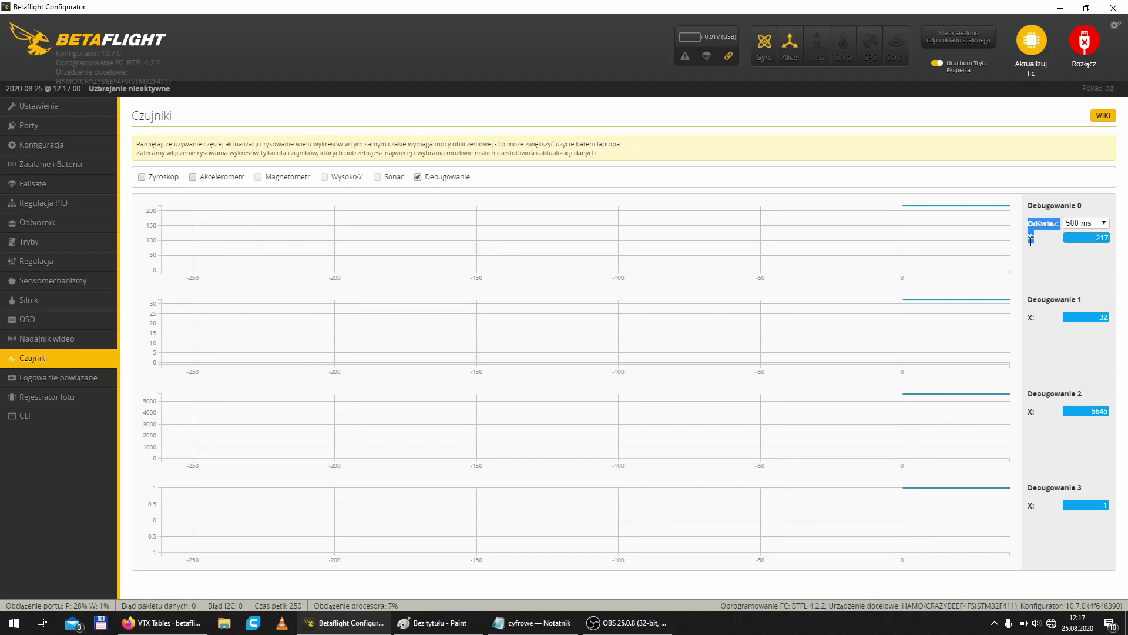
Match the Debug 0 reading to a SmartAudio version using the debug key on the VTX Tables wiki page in Firefox
{"action": "left_click", "coordinate": [163, 622]}
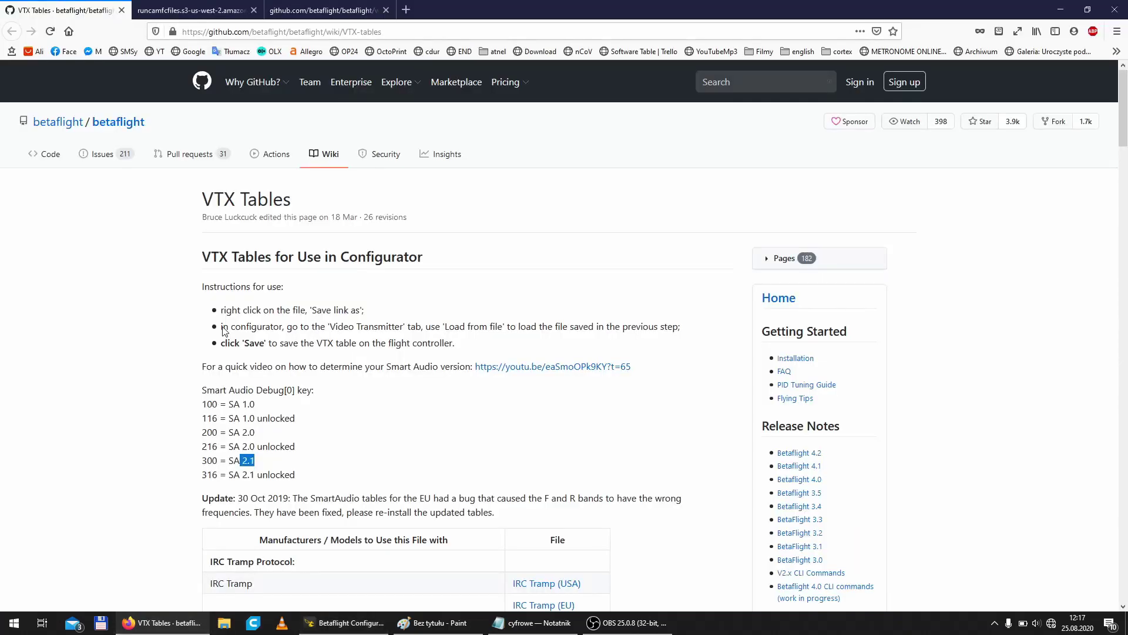
{"action": "scroll", "coordinate": [225, 331], "scroll_direction": "down", "scroll_amount": 2}
{"action": "left_click", "coordinate": [275, 381]}
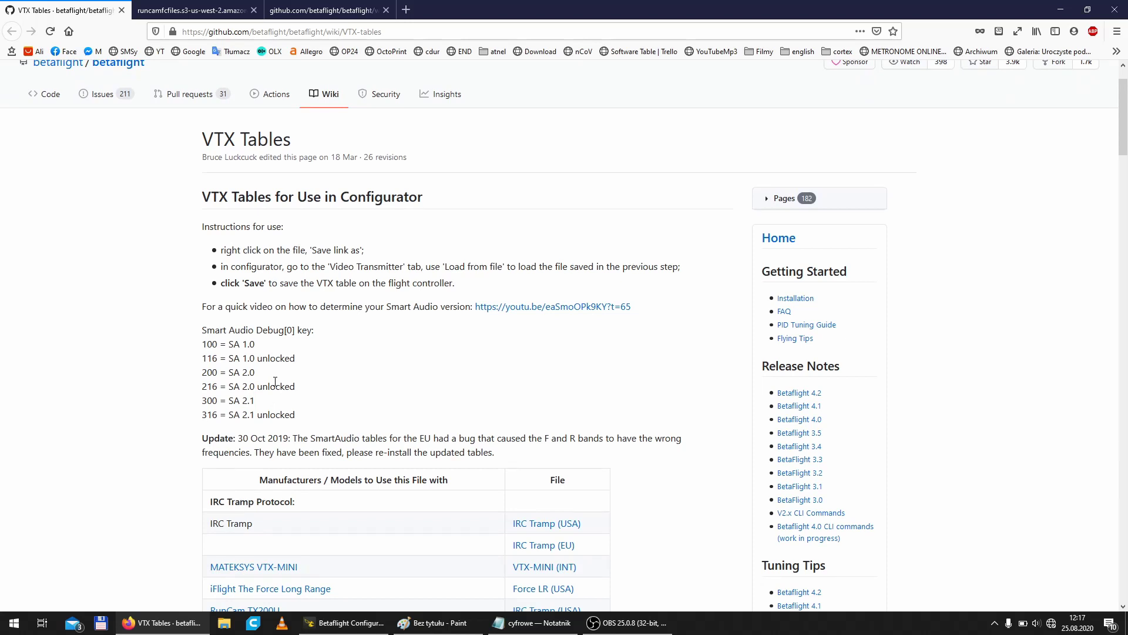
{"action": "triple_click", "coordinate": [275, 382]}
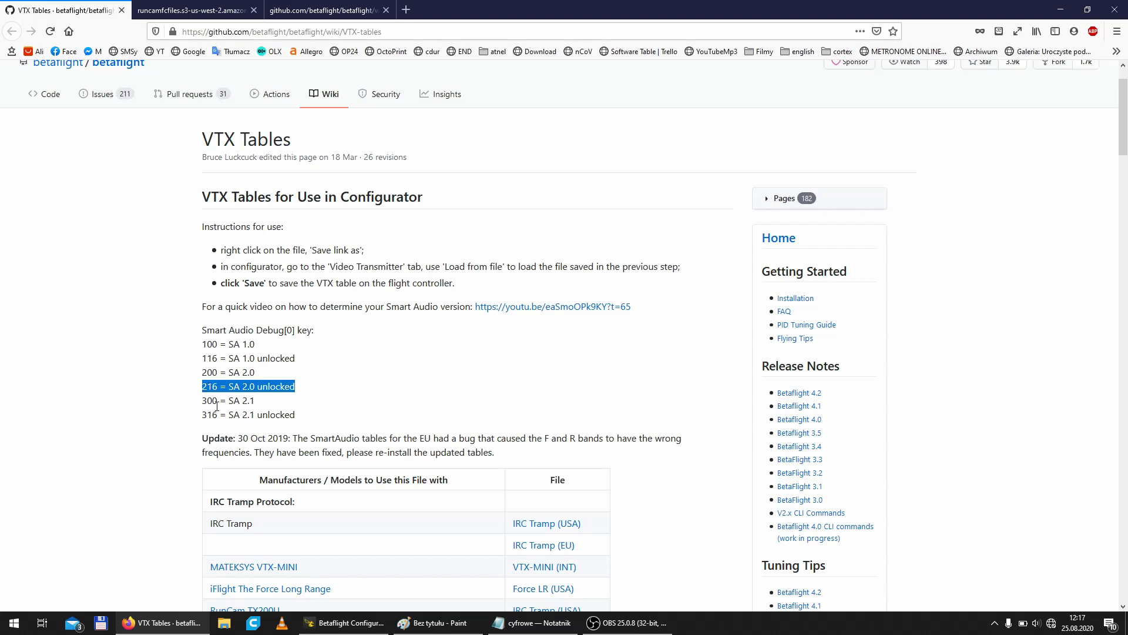
{"action": "left_click_drag", "start_coordinate": [219, 402], "coordinate": [200, 403]}
{"action": "left_click", "coordinate": [280, 386]}
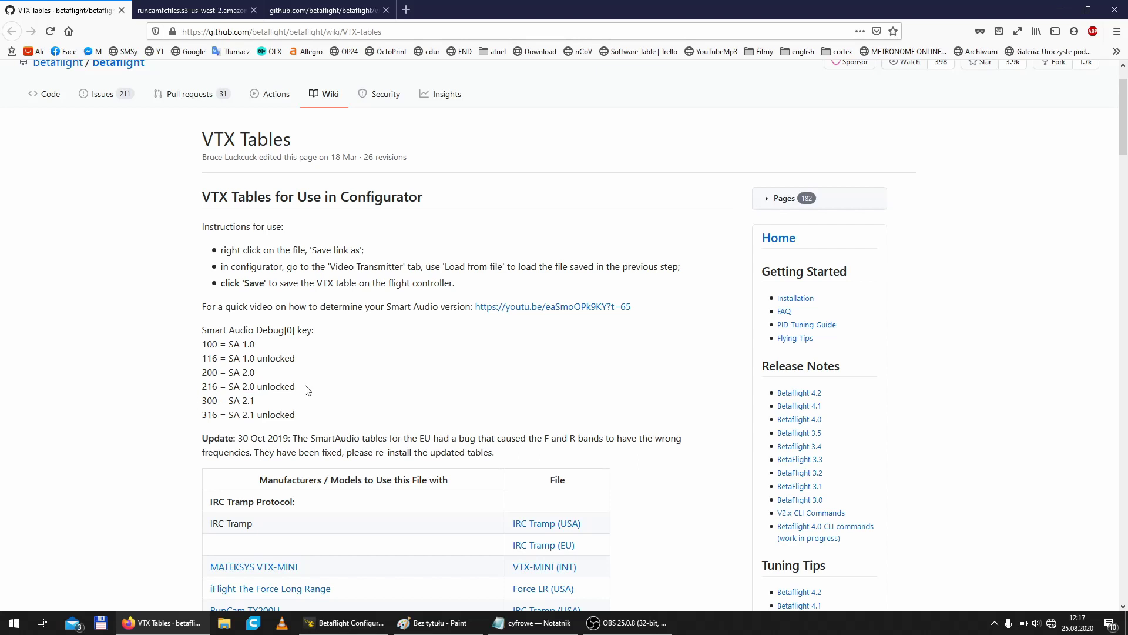
{"action": "left_click_drag", "start_coordinate": [228, 386], "coordinate": [310, 392]}
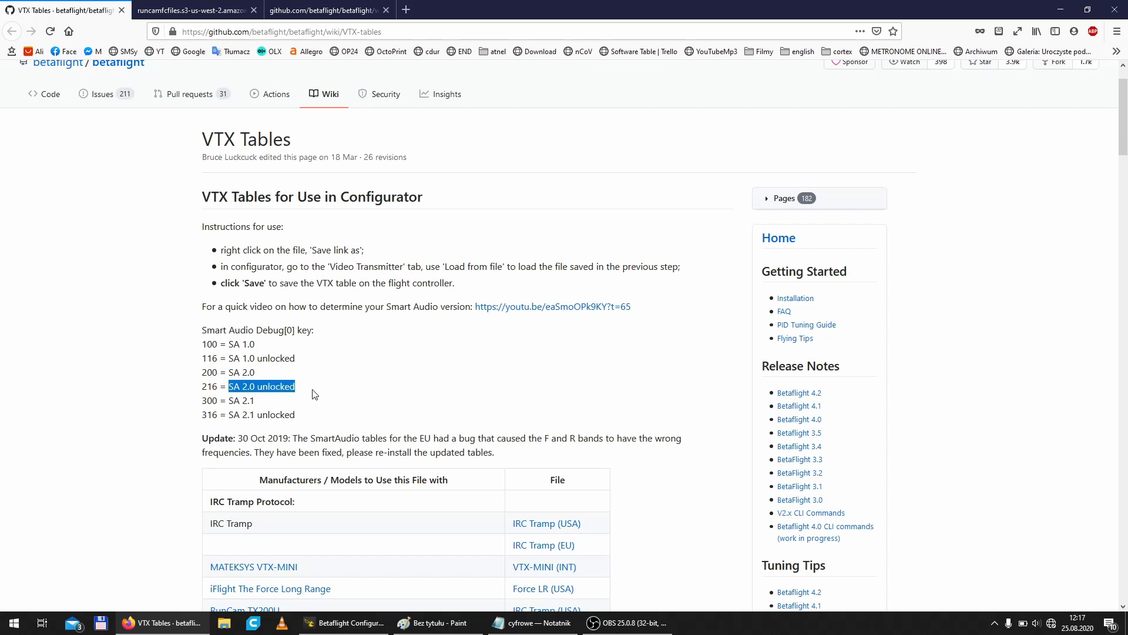
Open the SmartAudio 2.0 (EU) table file from the wiki and examine its bands and frequencies
{"action": "scroll", "coordinate": [268, 382], "scroll_direction": "down", "scroll_amount": 12}
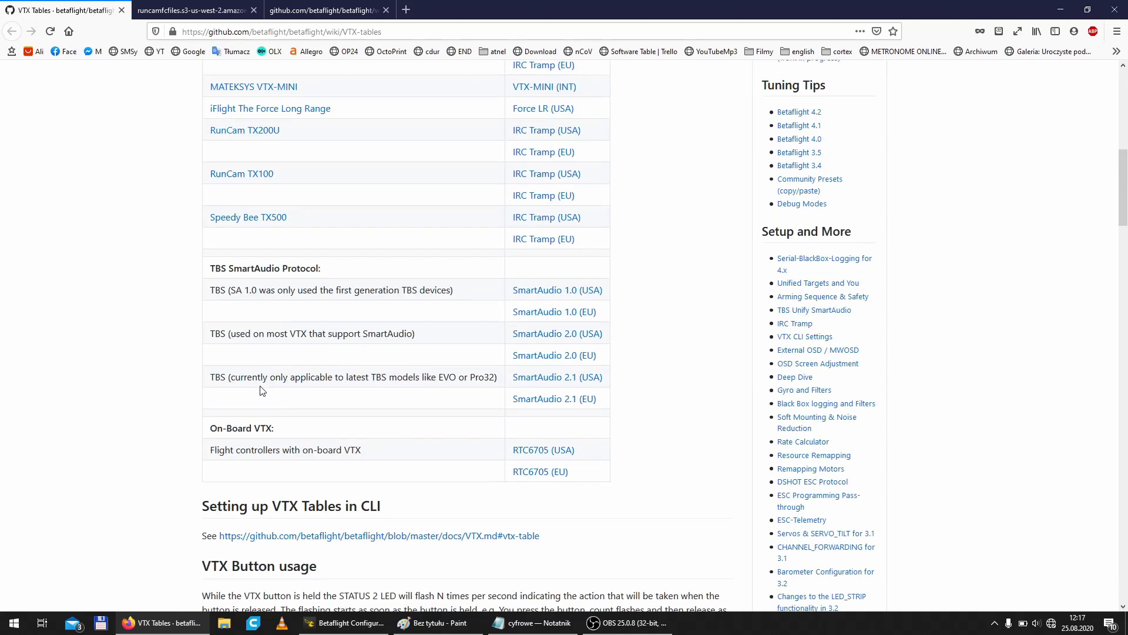
{"action": "scroll", "coordinate": [327, 395], "scroll_direction": "up", "scroll_amount": 5}
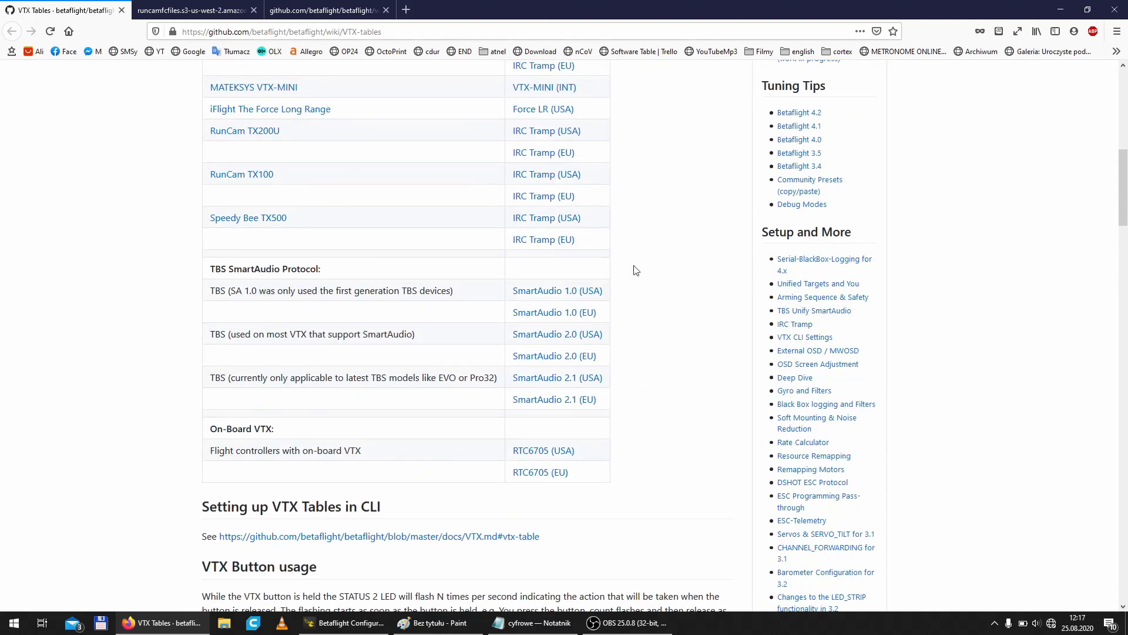
{"action": "left_click", "coordinate": [537, 356]}
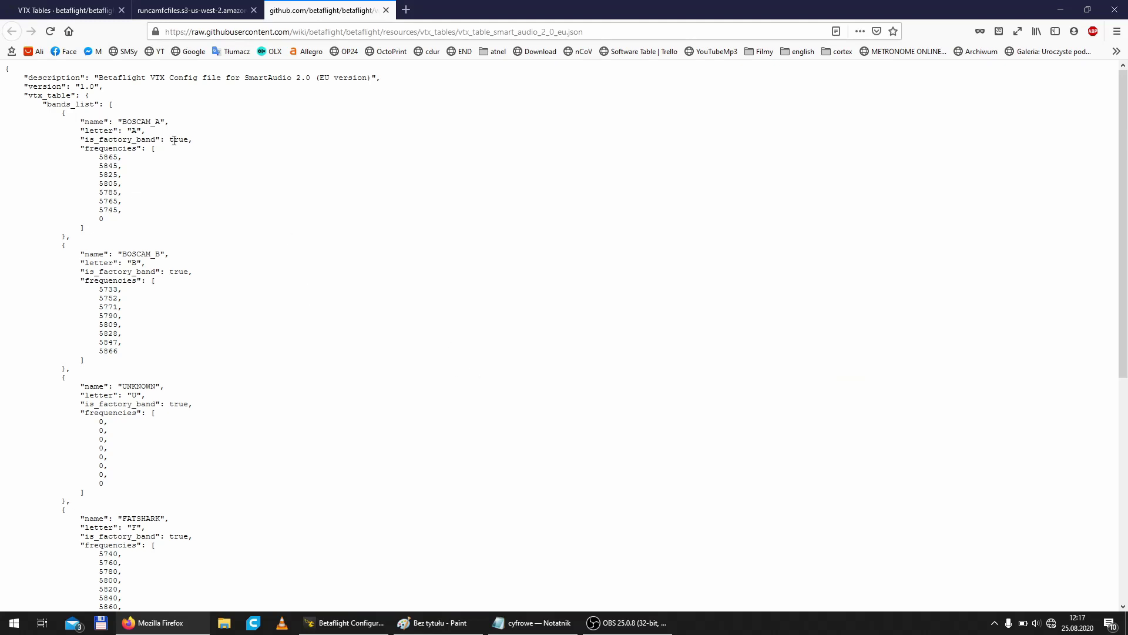
{"action": "left_click_drag", "start_coordinate": [103, 123], "coordinate": [171, 164]}
{"action": "scroll", "coordinate": [143, 148], "scroll_direction": "down", "scroll_amount": 3}
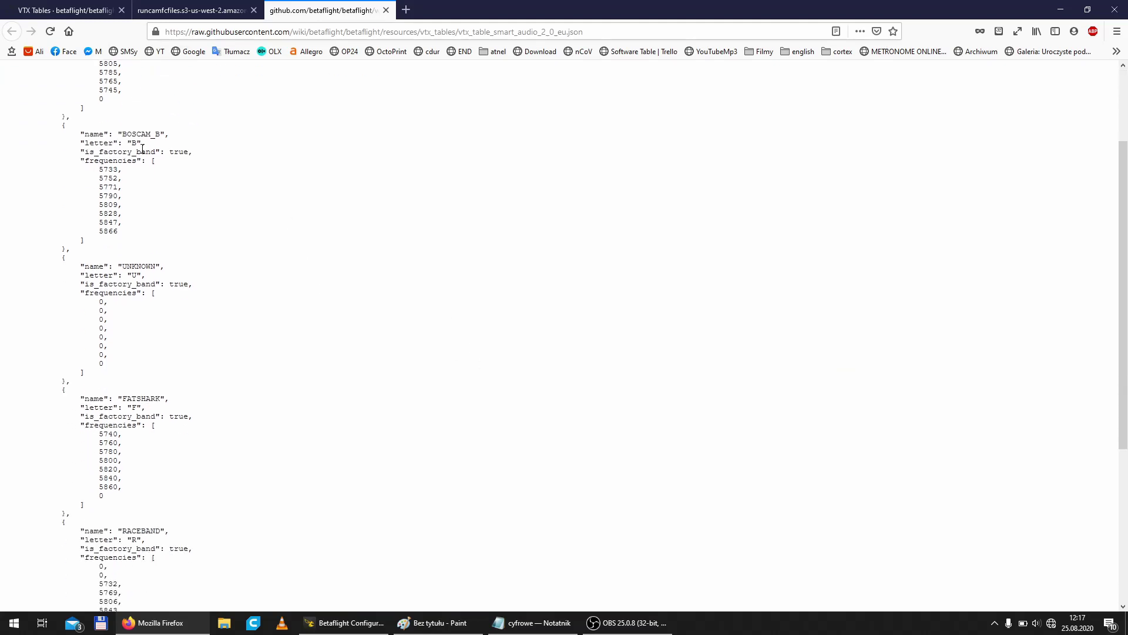
Examine the remaining bands and the power level value and label at the end of the SmartAudio 2.0 (EU) table file
{"action": "scroll", "coordinate": [108, 129], "scroll_direction": "down", "scroll_amount": 6}
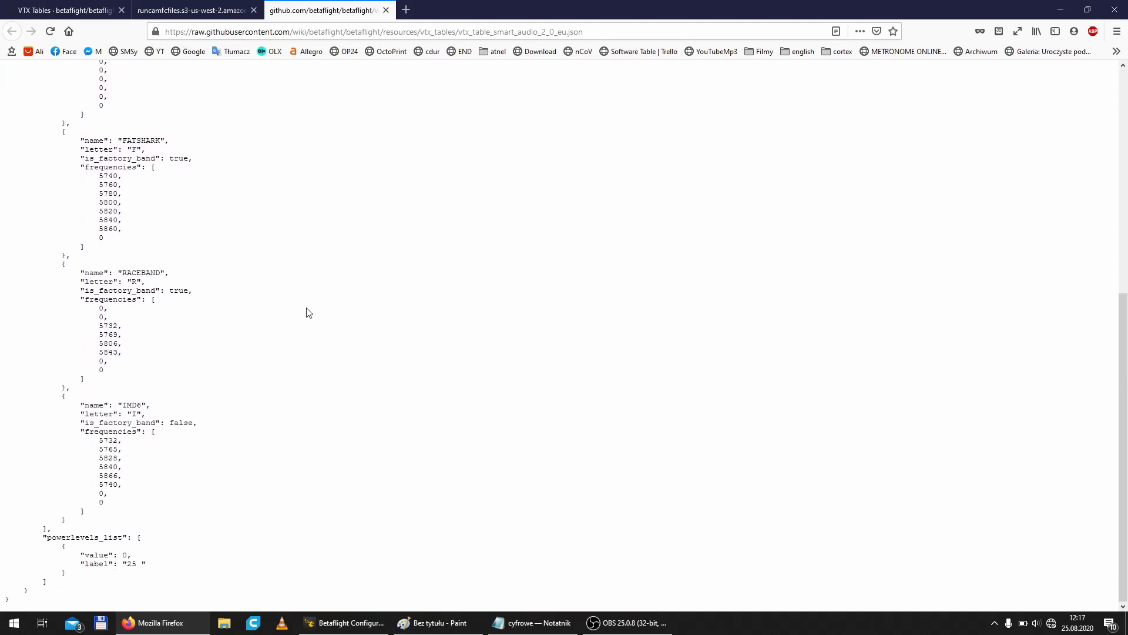
{"action": "scroll", "coordinate": [218, 372], "scroll_direction": "up", "scroll_amount": 10}
{"action": "scroll", "coordinate": [218, 372], "scroll_direction": "down", "scroll_amount": 10}
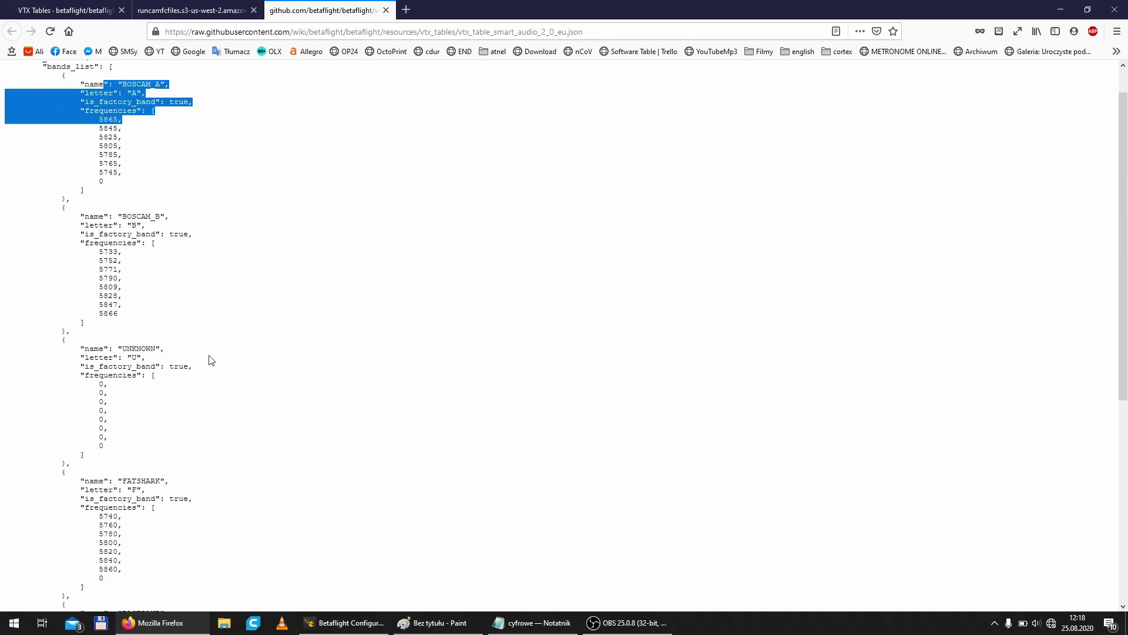
{"action": "left_click_drag", "start_coordinate": [124, 555], "coordinate": [91, 555]}
{"action": "left_click", "coordinate": [161, 567]}
{"action": "left_click", "coordinate": [141, 557]}
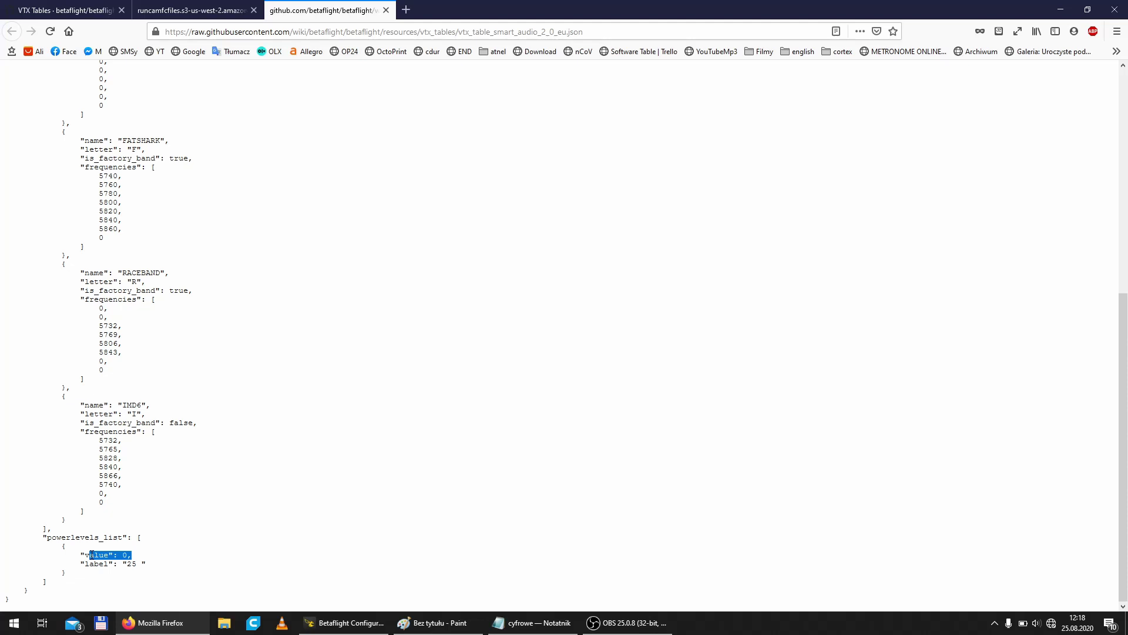
{"action": "left_click", "coordinate": [140, 562]}
{"action": "left_click_drag", "start_coordinate": [151, 547], "coordinate": [150, 564]}
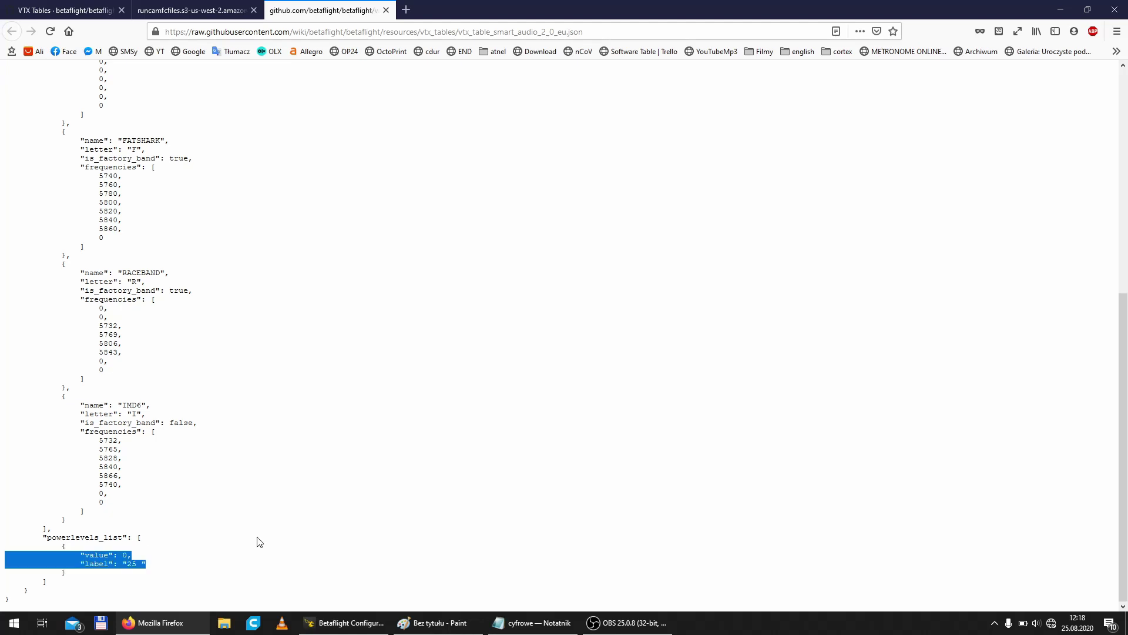
{"action": "left_click", "coordinate": [127, 555]}
{"action": "double_click", "coordinate": [125, 554]}
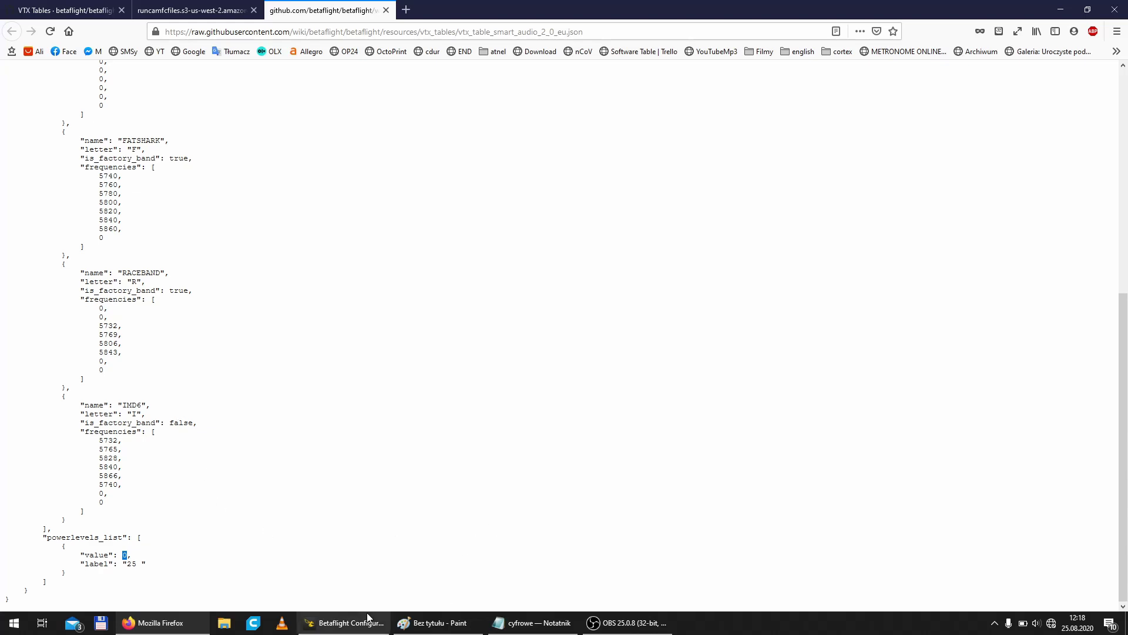
Switch to Betaflight Configurator and check the power level value and label in the video transmitter's VTX table
{"action": "left_click", "coordinate": [343, 623]}
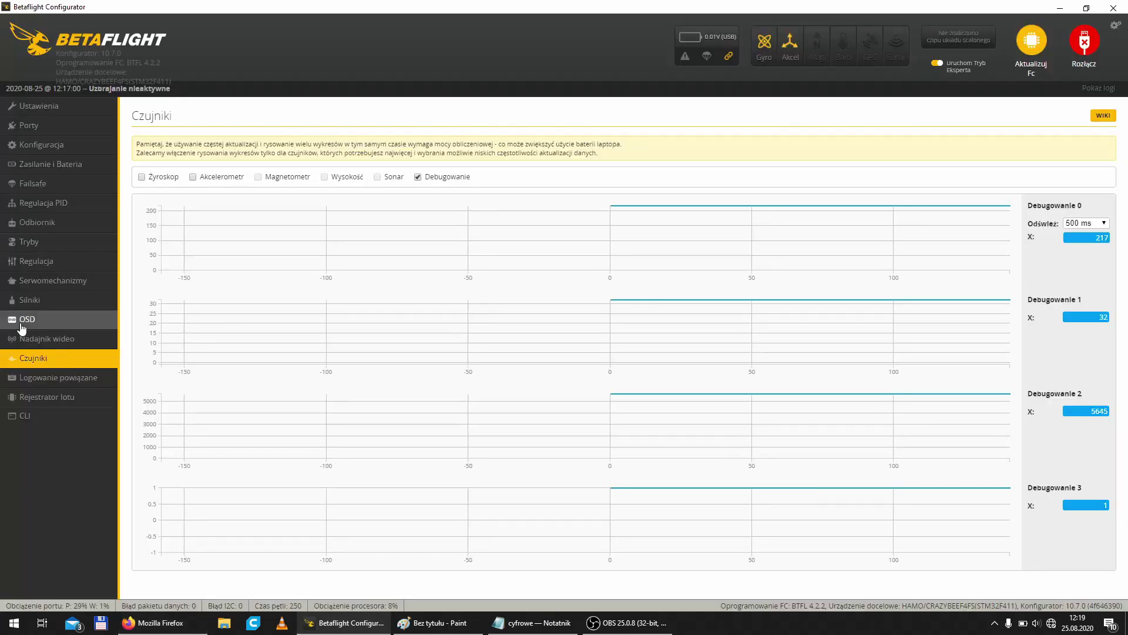
{"action": "left_click", "coordinate": [36, 339]}
{"action": "scroll", "coordinate": [142, 529], "scroll_direction": "down", "scroll_amount": 1}
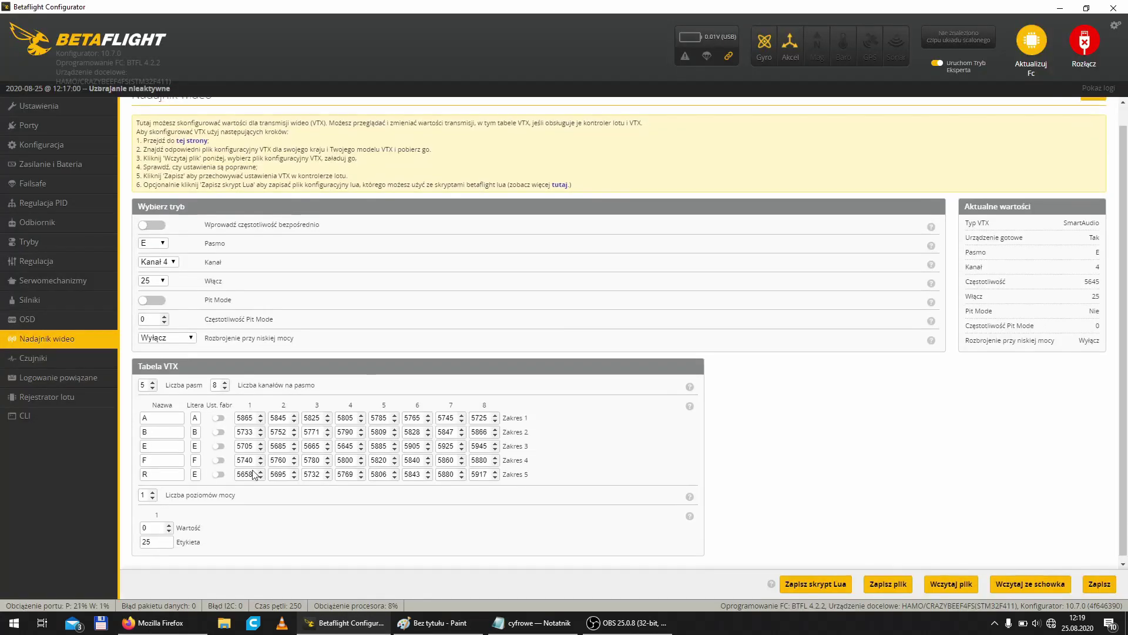
{"action": "double_click", "coordinate": [144, 524]}
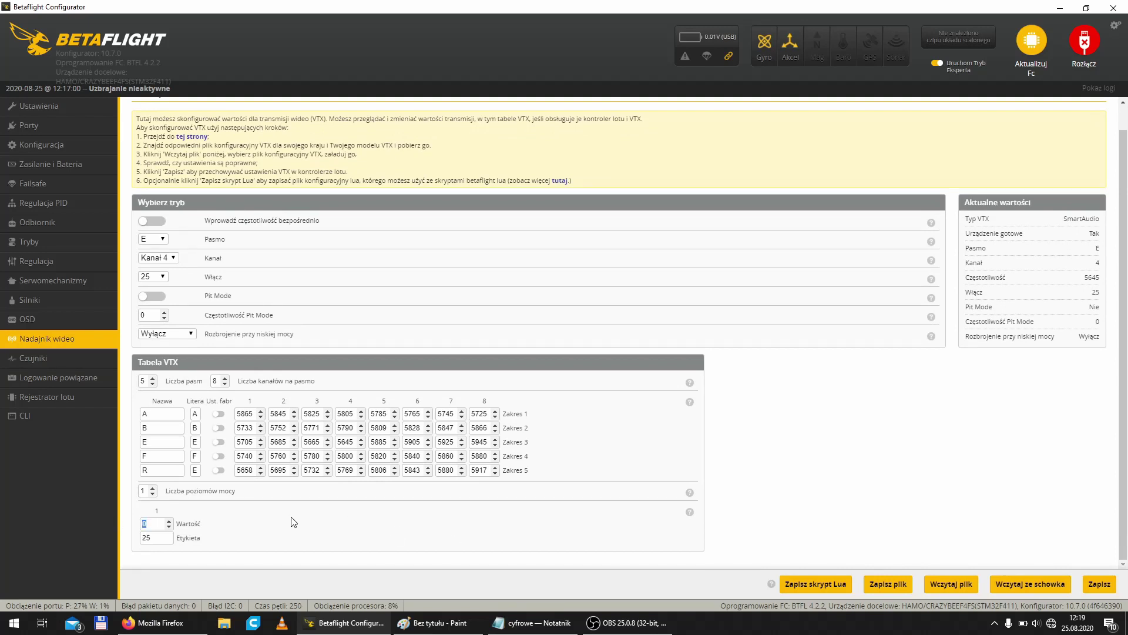
{"action": "double_click", "coordinate": [148, 537]}
{"action": "double_click", "coordinate": [149, 525]}
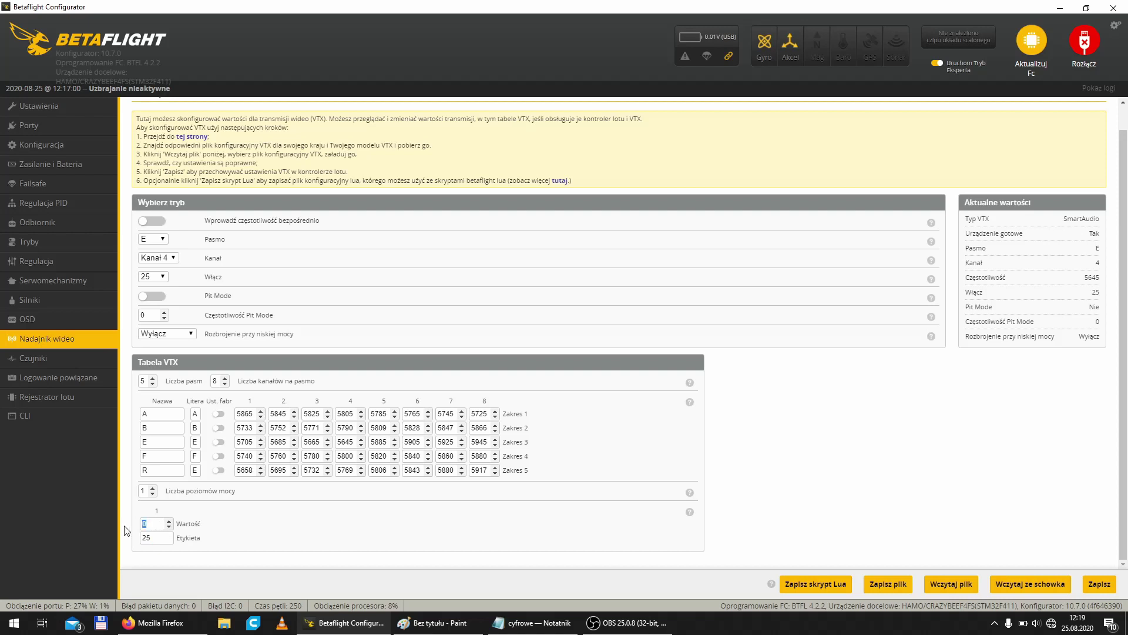